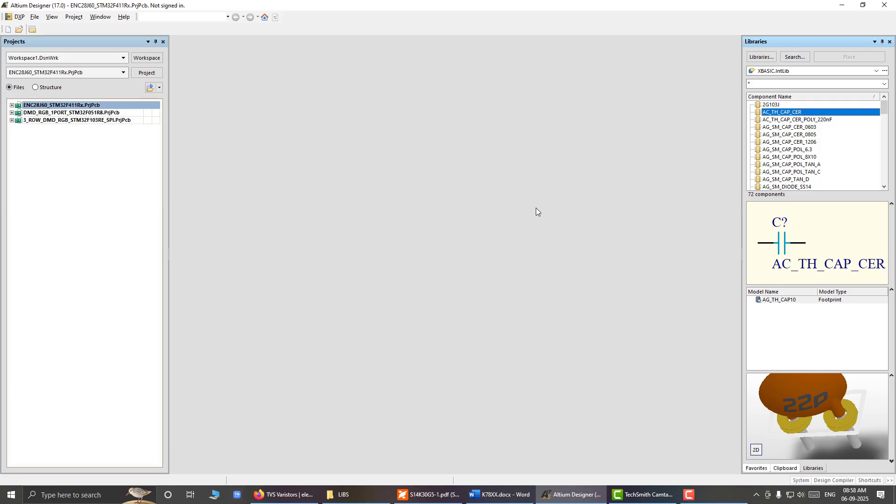
Step: Start a new project and choose Integrated Library as its type
click(36, 19)
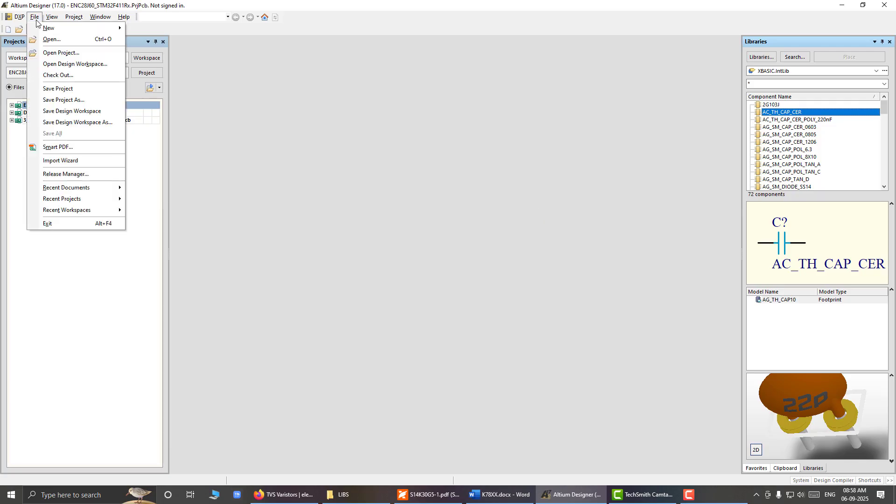
mouse_move(38, 29)
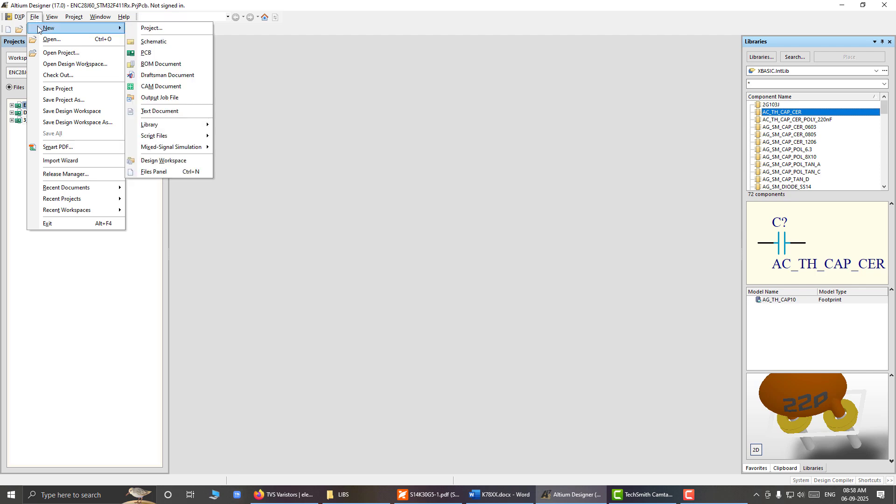
click(163, 27)
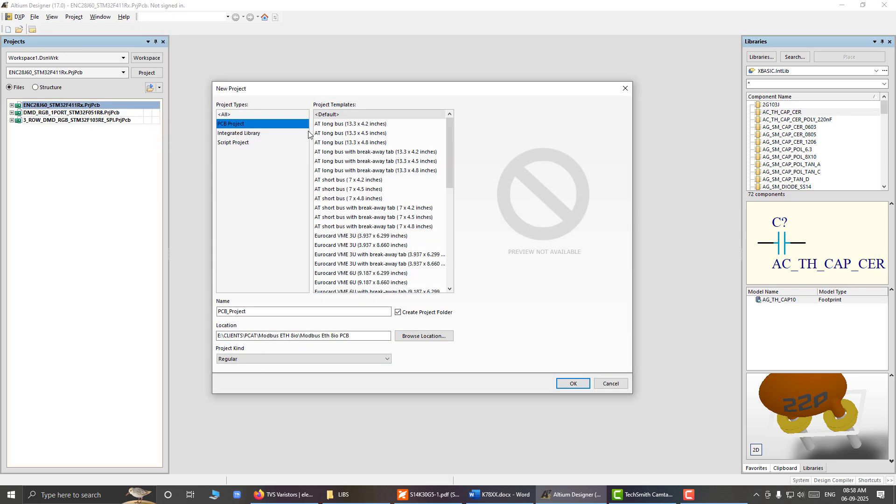
key(F9)
click(231, 126)
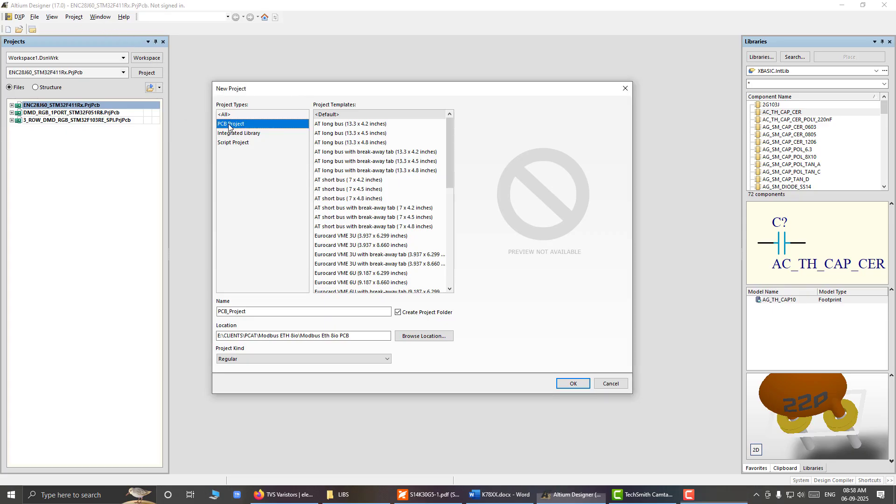
click(252, 135)
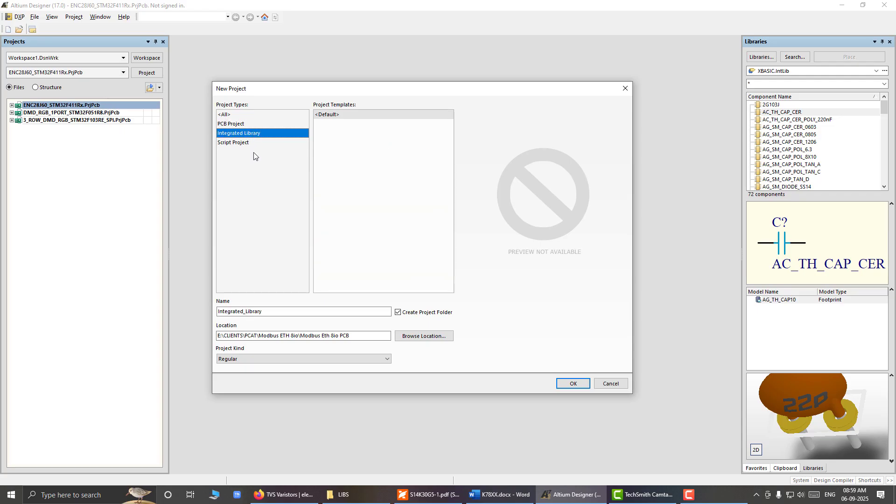
click(262, 312)
drag(262, 312, 185, 302)
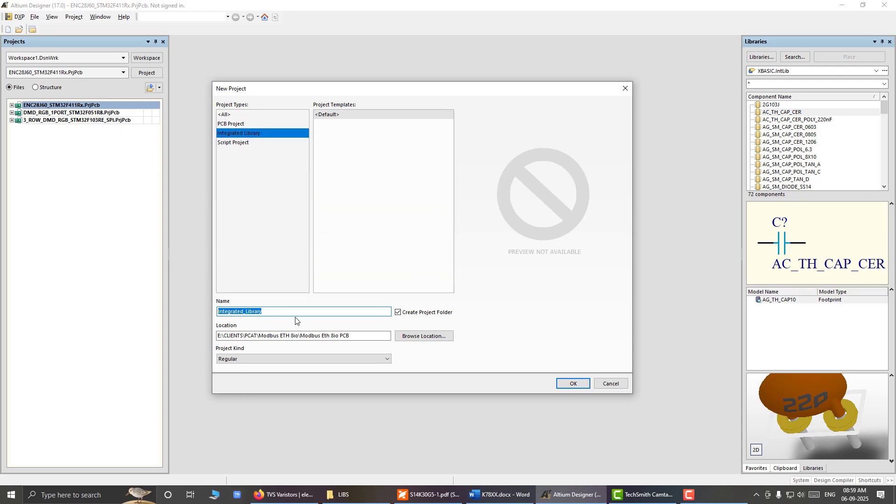
drag(351, 336, 191, 329)
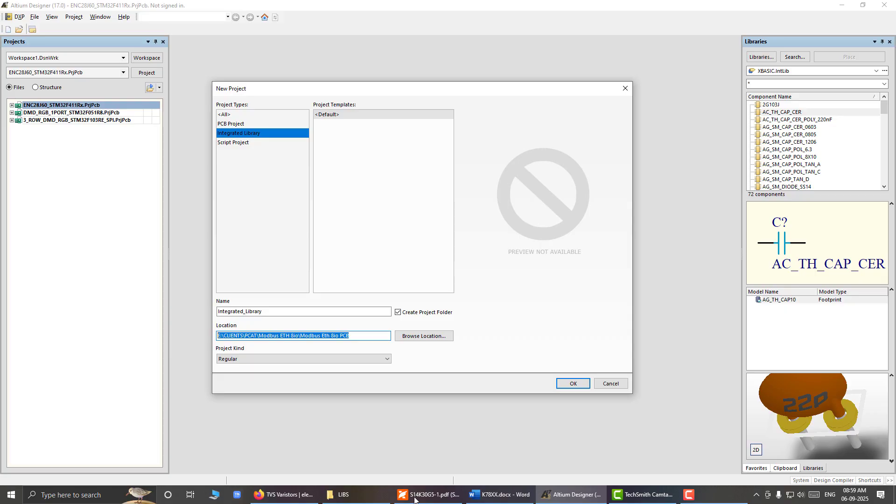
Step: Switch to the S14K30G5-1.pdf datasheet, view the leaded varistor's dimensional drawing, and return to Altium Designer
click(429, 494)
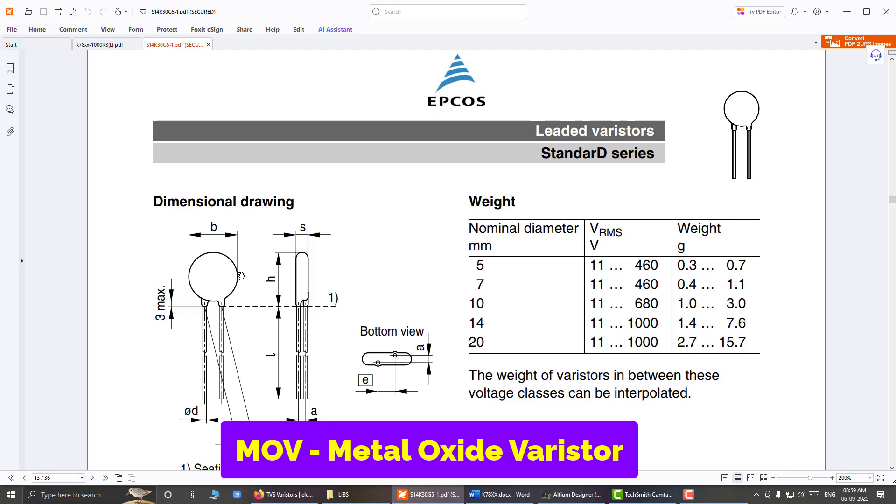
scroll(322, 265, down, 1)
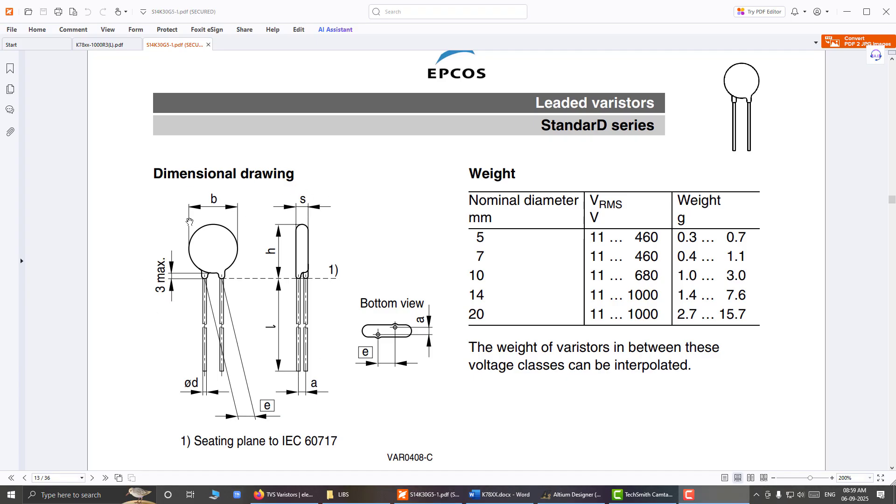
click(572, 495)
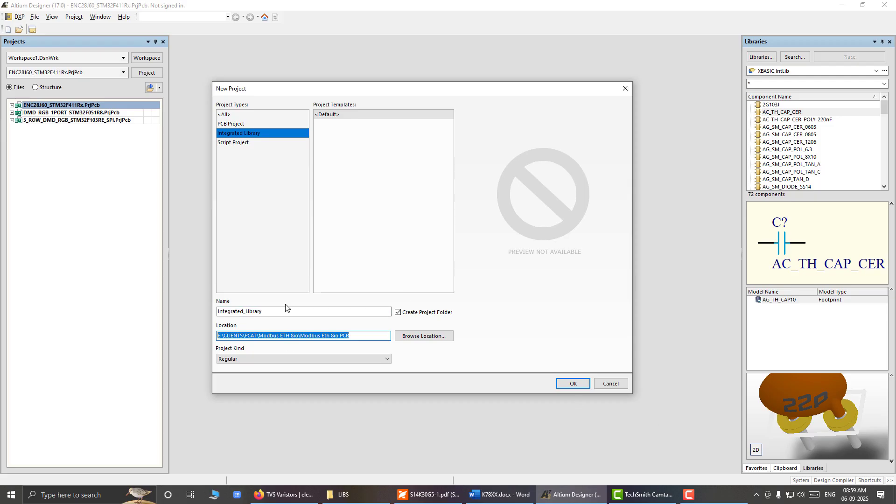
Step: Name the integrated library project MOV, set its location to E:\MY_PROJECTS\ALTIUM\LIBS, and create it
drag(283, 312, 184, 313)
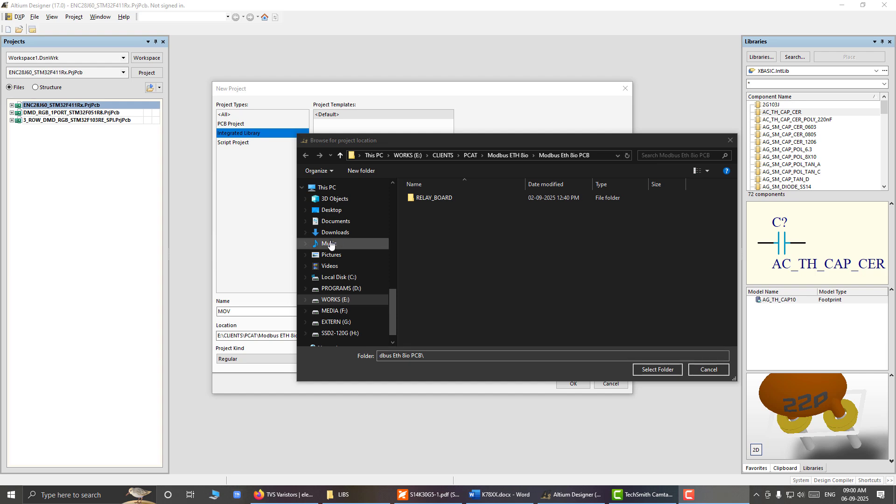
click(346, 299)
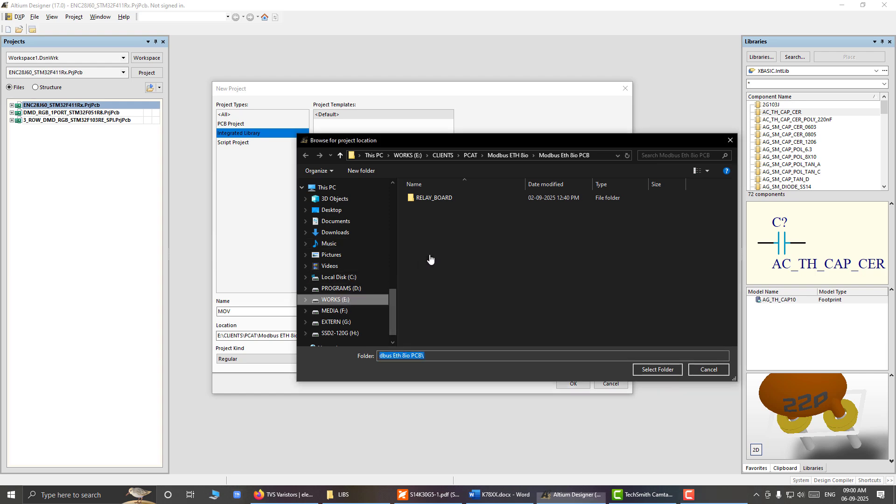
click(439, 215)
text(my_)
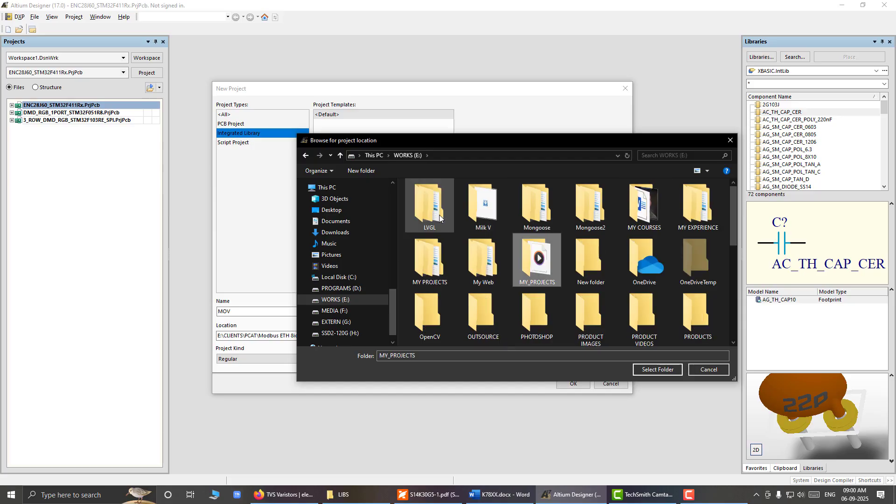
key(Return)
key(Down)
key(Up)
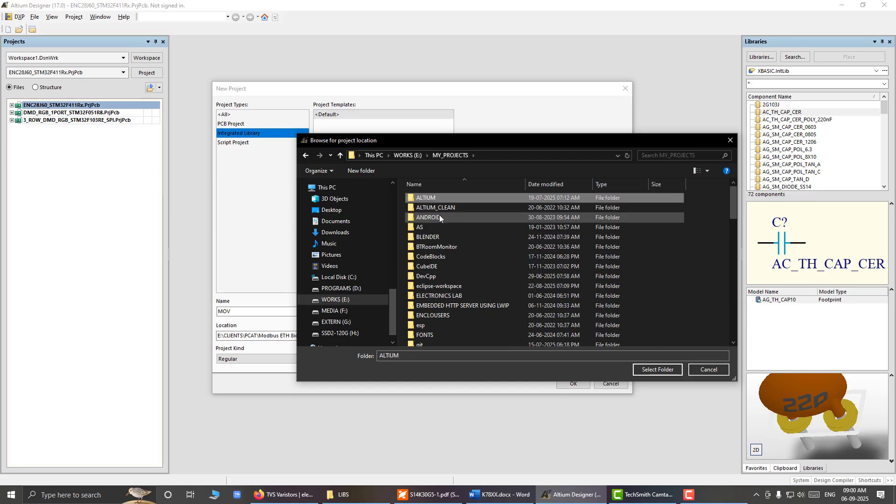
key(Return)
key(Down)
key(Up)
key(Return)
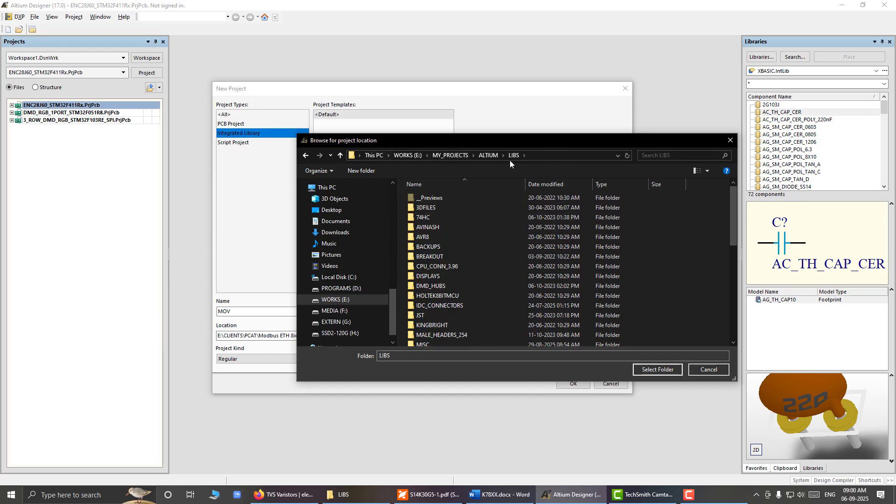
click(662, 370)
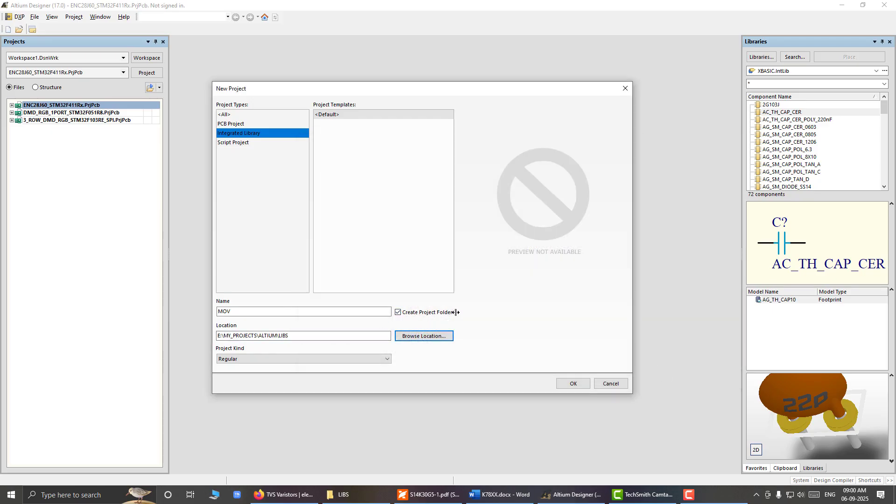
drag(256, 314, 209, 313)
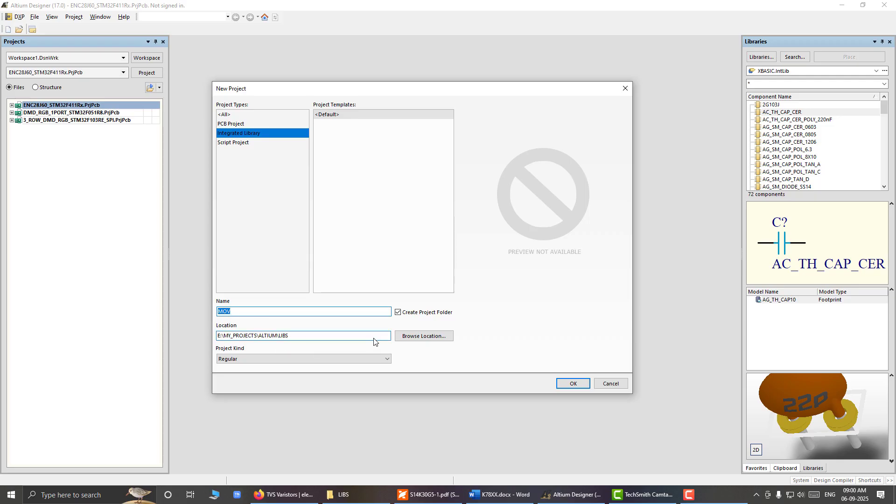
click(575, 385)
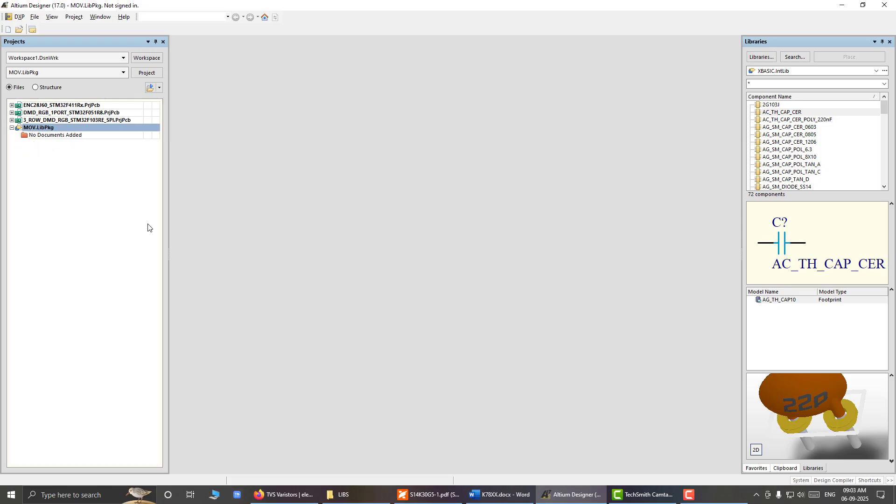
Step: Add a new schematic library to the MOV.LibPkg project
right_click(38, 129)
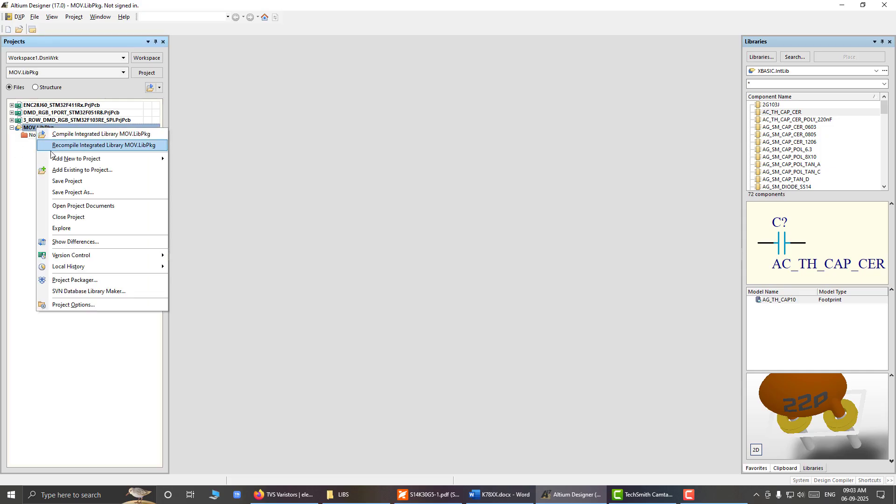
mouse_move(54, 158)
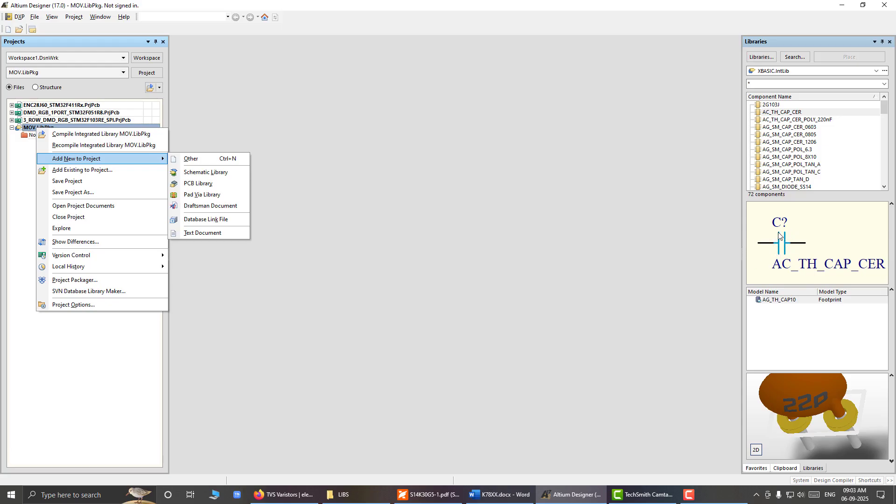
click(217, 172)
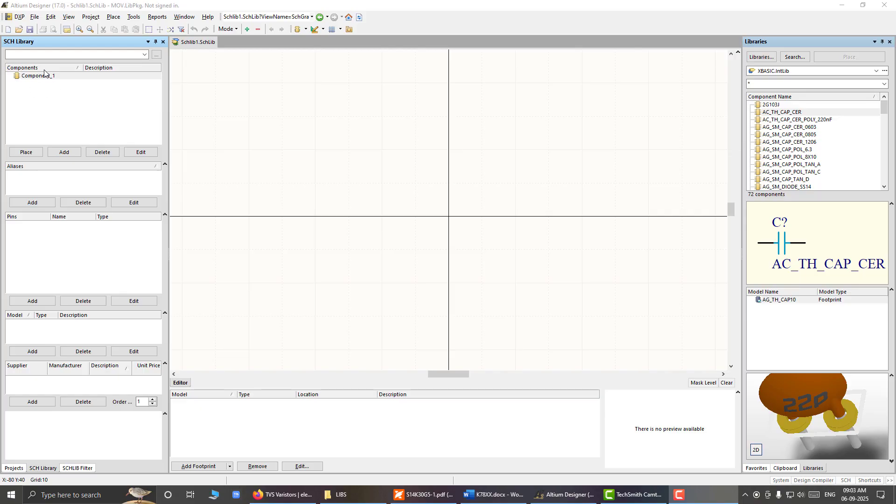
Step: Open the properties of Component_1 and set its default designator to C?
double_click(33, 77)
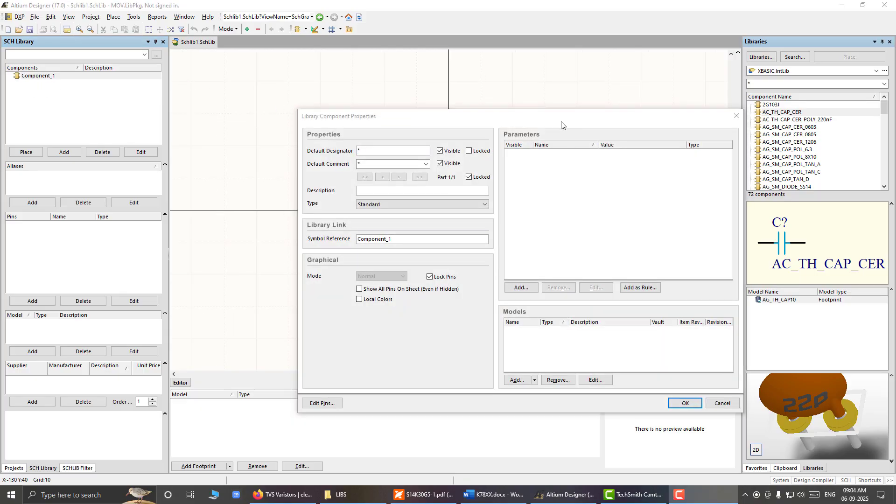
drag(562, 124, 519, 118)
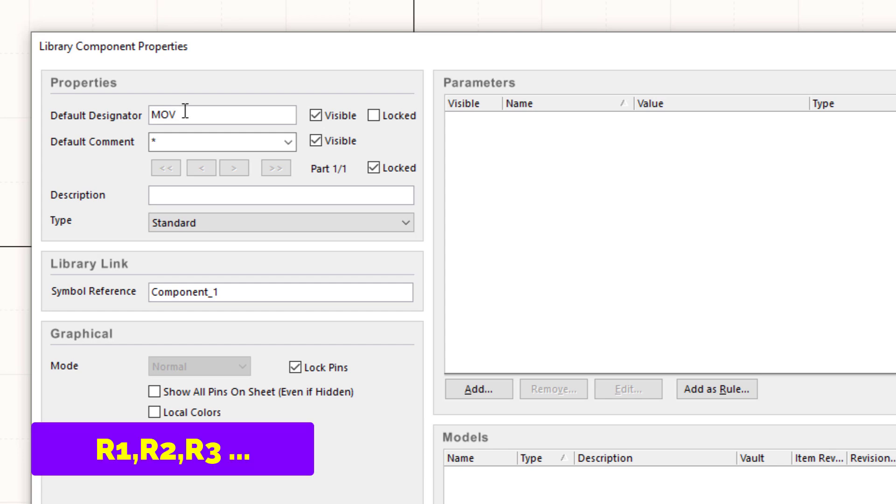
drag(183, 114, 127, 112)
text(C)
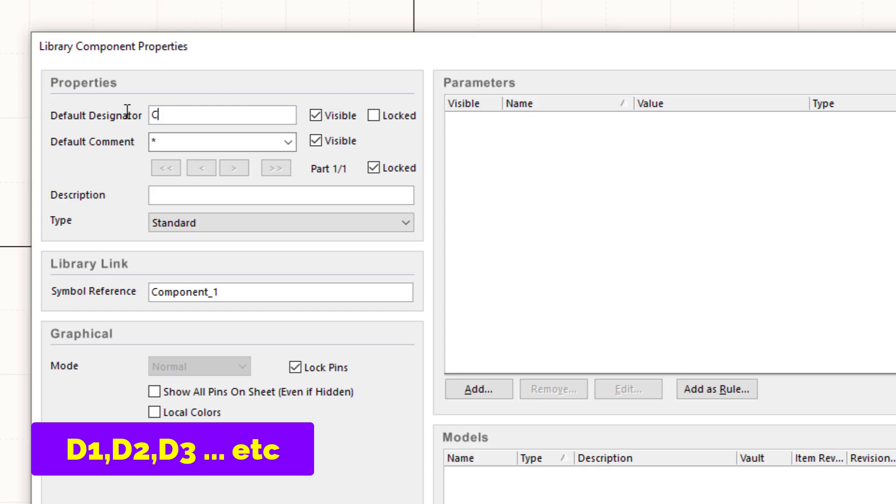
text(?)
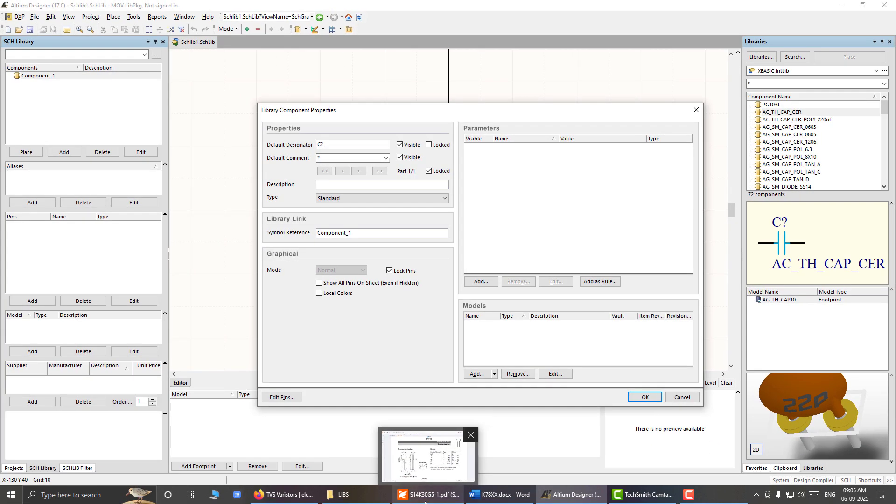
Step: Copy the MOV part number S20K30 from the K78xx-1000R3(L) datasheet in the PDF viewer and paste it as the component's default comment in Altium Designer
click(425, 502)
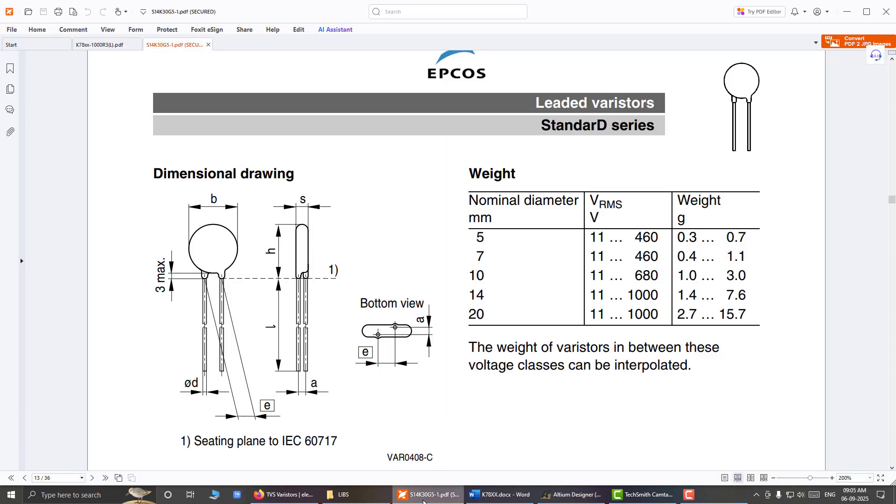
click(97, 45)
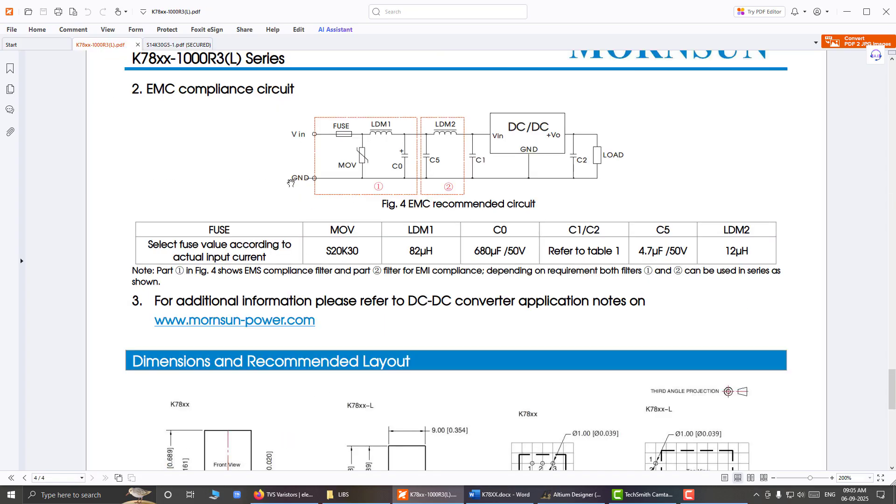
scroll(392, 202, up, 2)
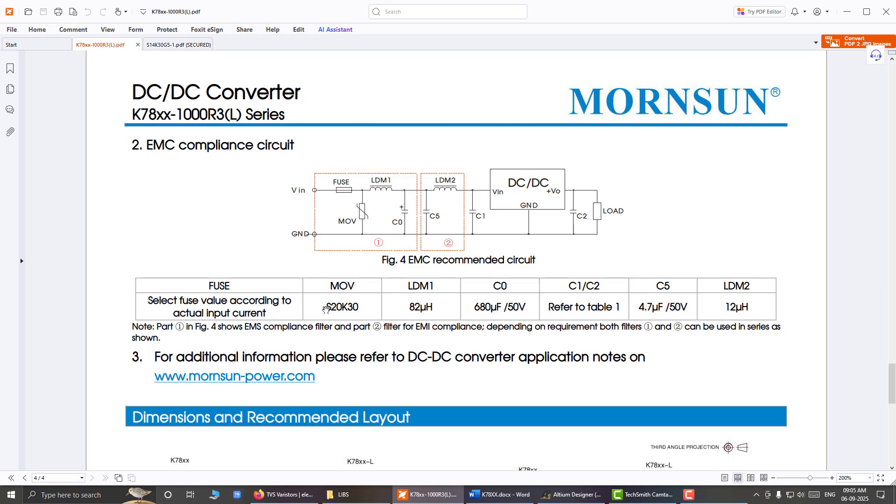
drag(328, 308, 357, 304)
key(ctrl+c)
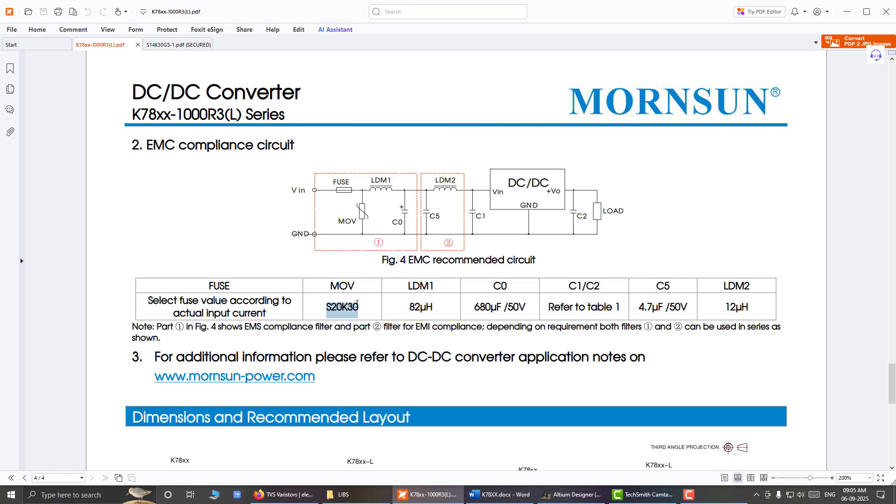
click(552, 499)
click(340, 157)
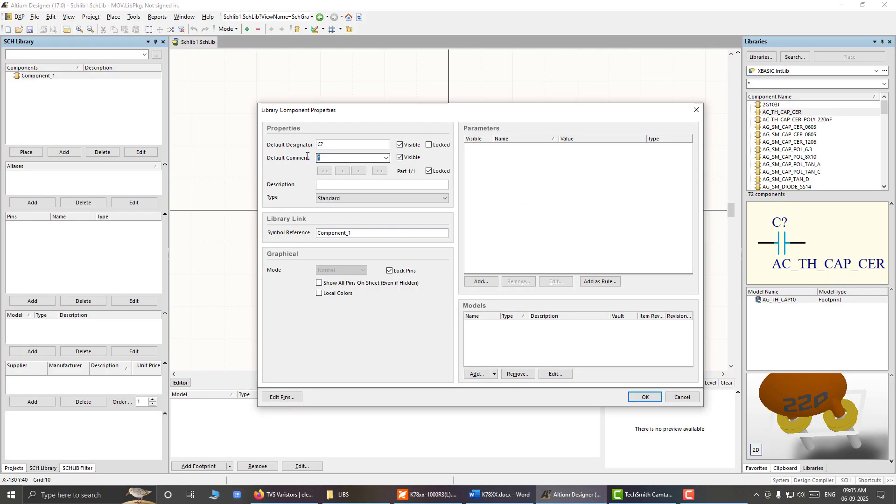
key(ctrl+v)
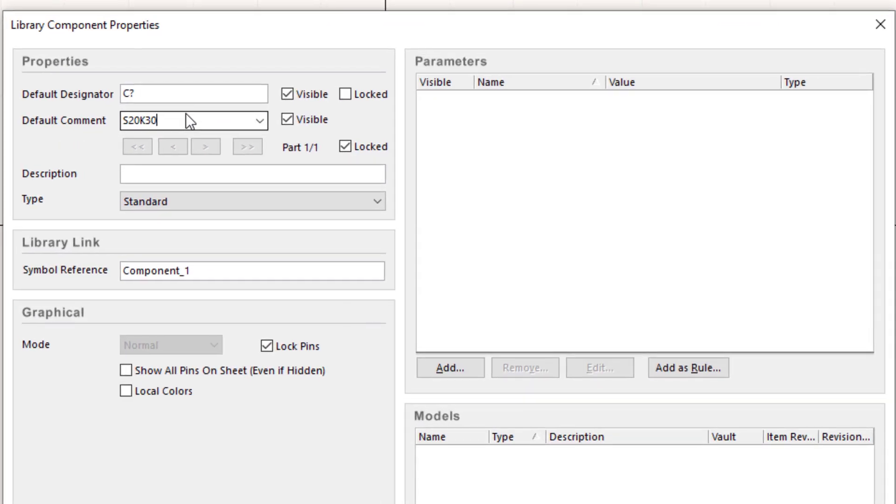
Step: Try 100R and 10uF as the default comment, and restore S20K30
drag(159, 121, 113, 122)
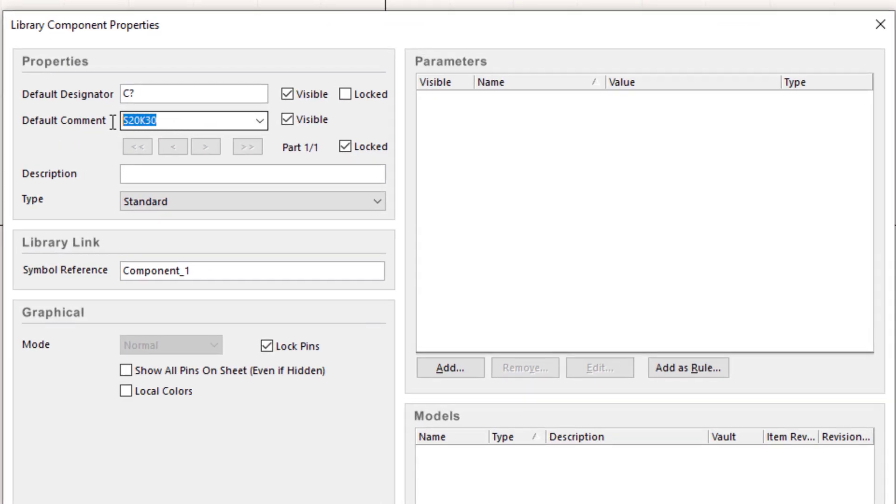
text(100)
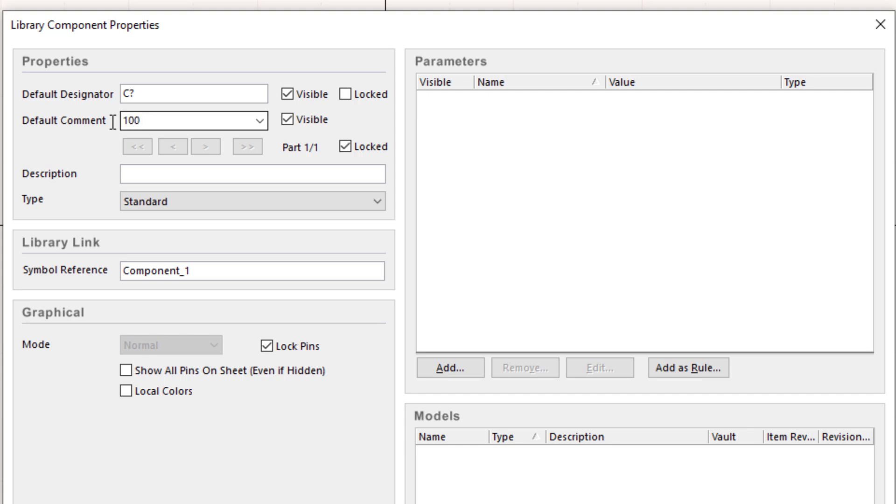
text(R)
key(BackSpace)
key(BackSpace)
key(BackSpace)
key(BackSpace)
text(10uF)
drag(150, 119, 114, 113)
text(S20K30)
click(136, 171)
click(122, 119)
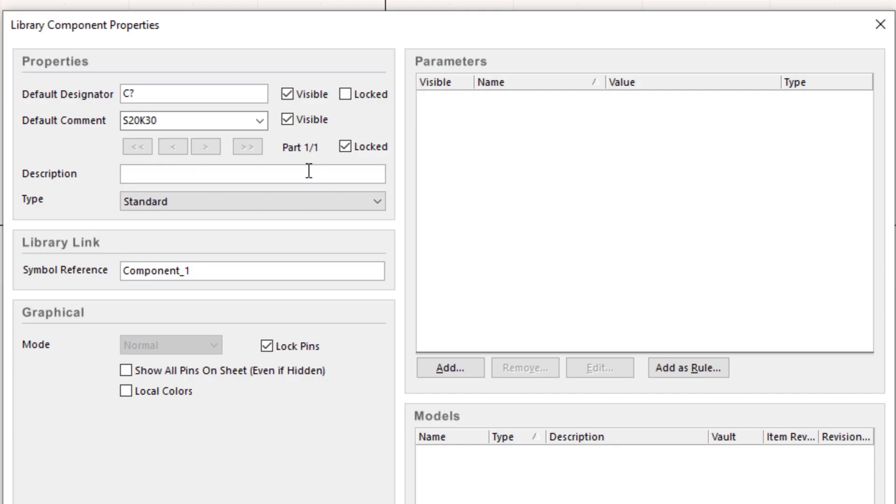
Step: Enter "30V MOV, 2000A Peak Current, 20mm dia disc" as the component's description
click(294, 173)
text(30V MOV, 2000)
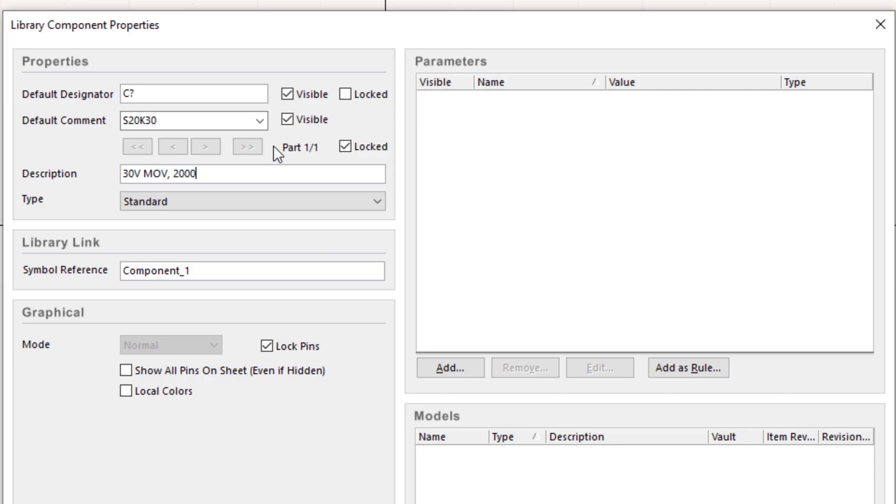
text(A Peak)
text( Current)
text(e)
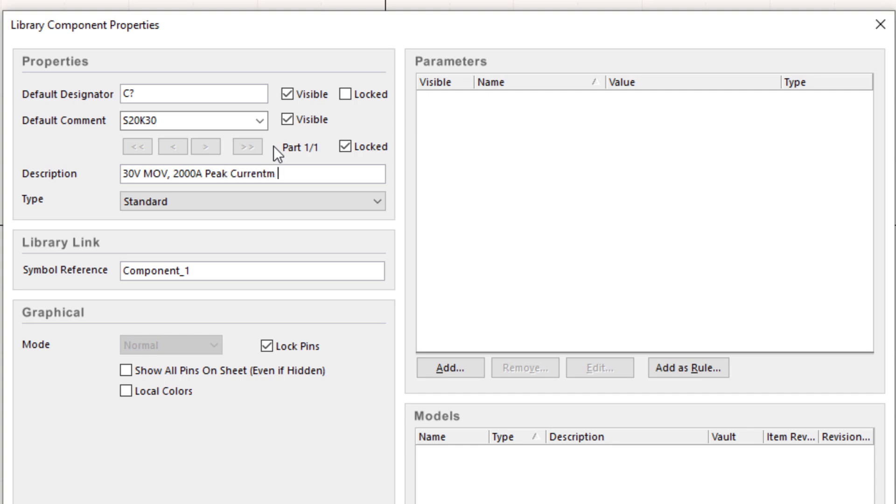
key(BackSpace)
text(, 20mm dia disc)
Step: Reuse the default comment S20K30 as the component's symbol reference and apply the component properties
click(172, 121)
key(ctrl+c)
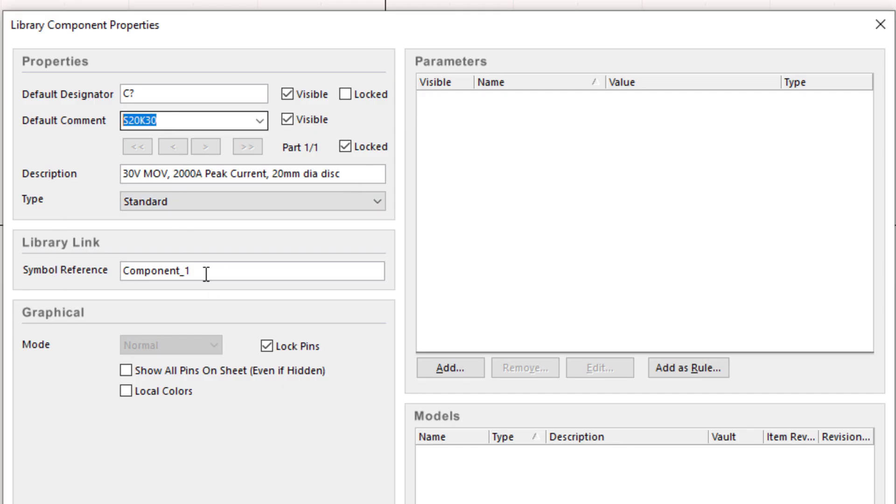
drag(206, 274, 100, 260)
key(ctrl+v)
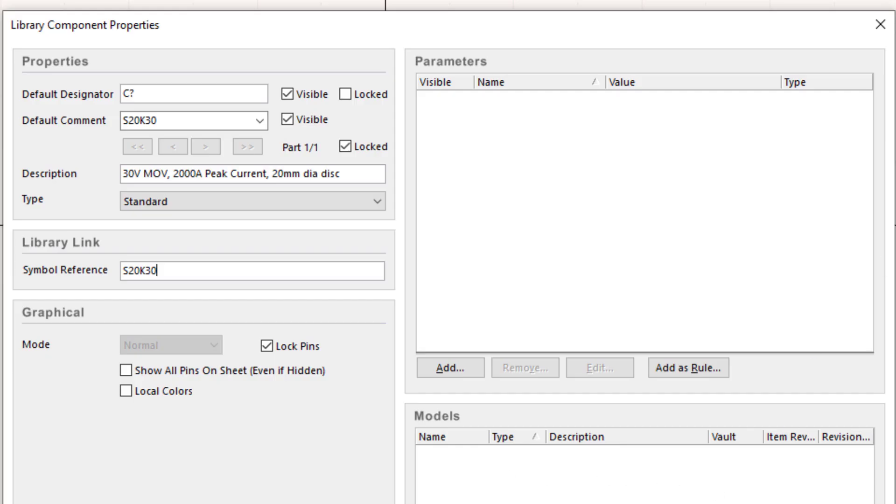
click(450, 503)
click(472, 343)
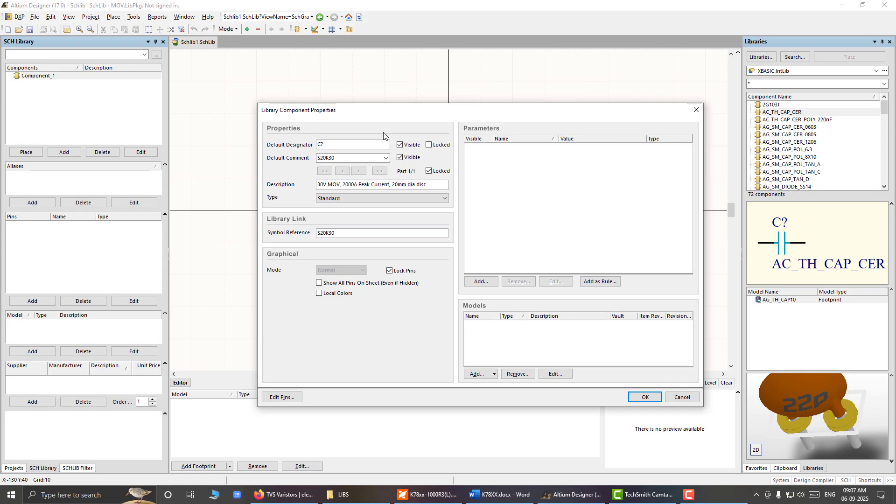
click(653, 398)
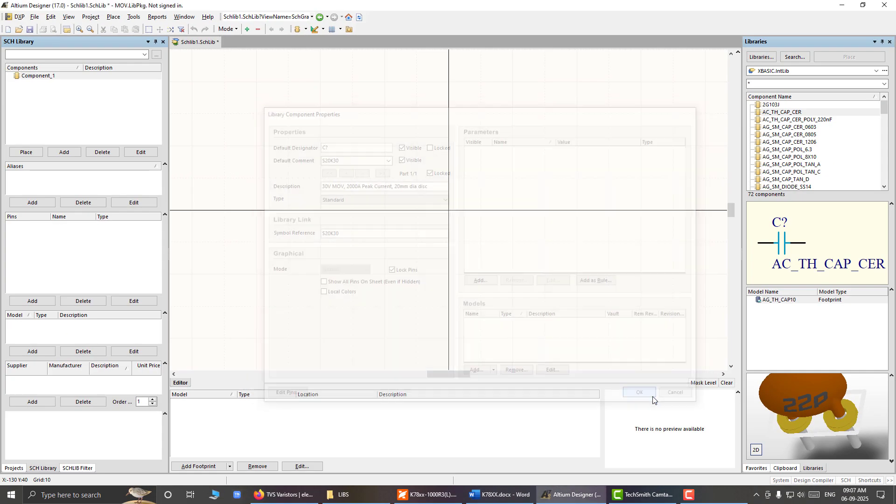
Step: Save the schematic library as MOV in the LIBS\MOV folder, as an Advanced Schematic binary library
click(35, 16)
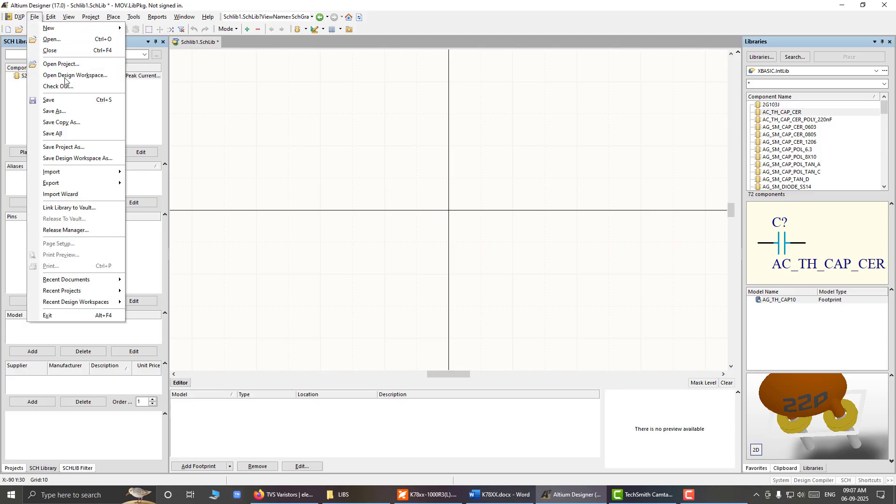
click(34, 17)
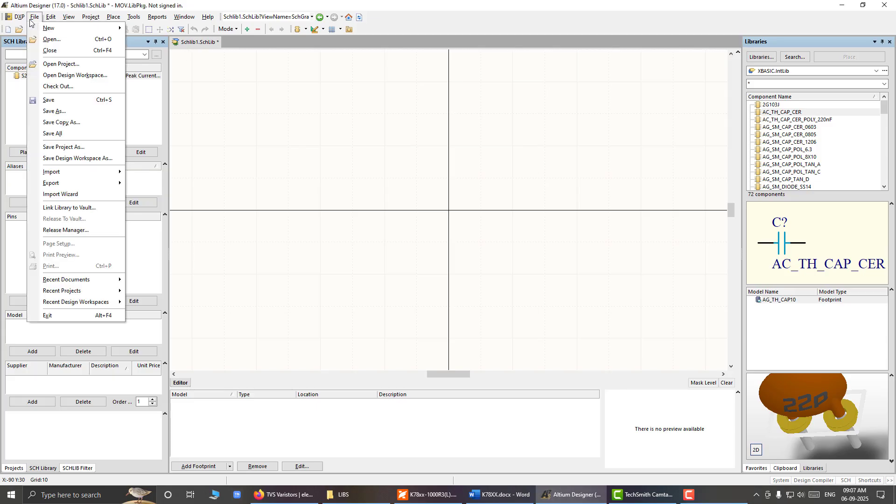
click(51, 104)
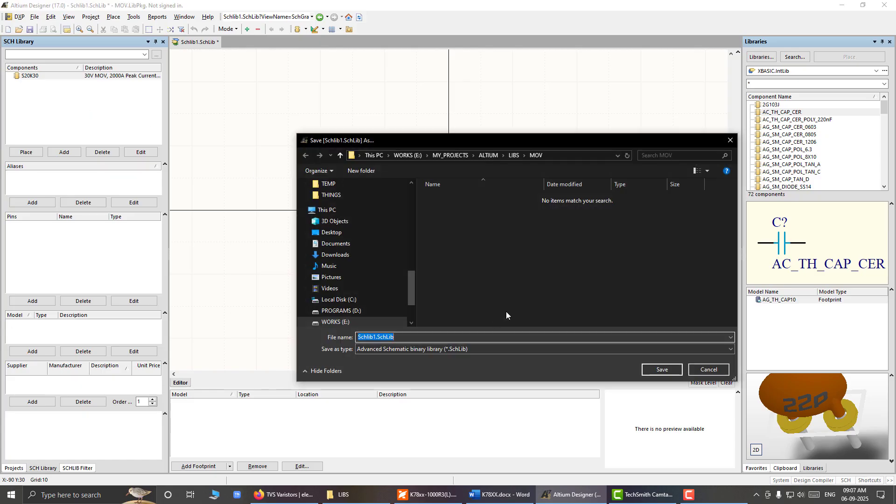
text(MOV)
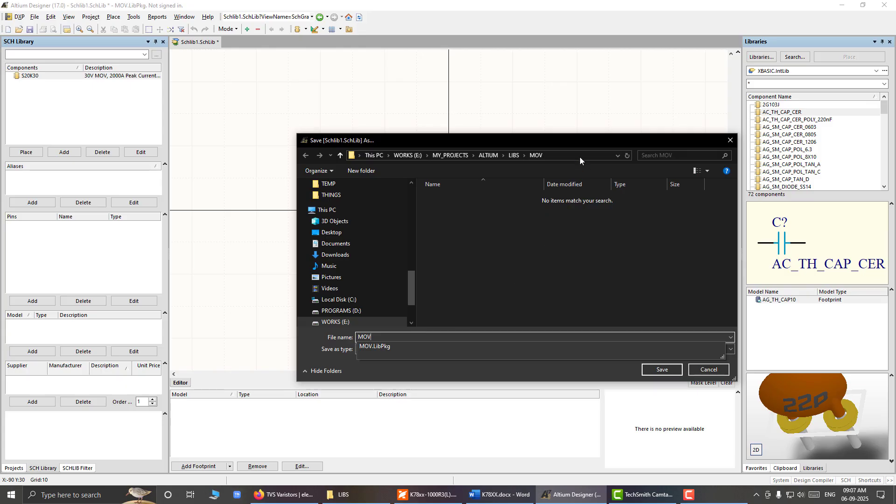
click(584, 141)
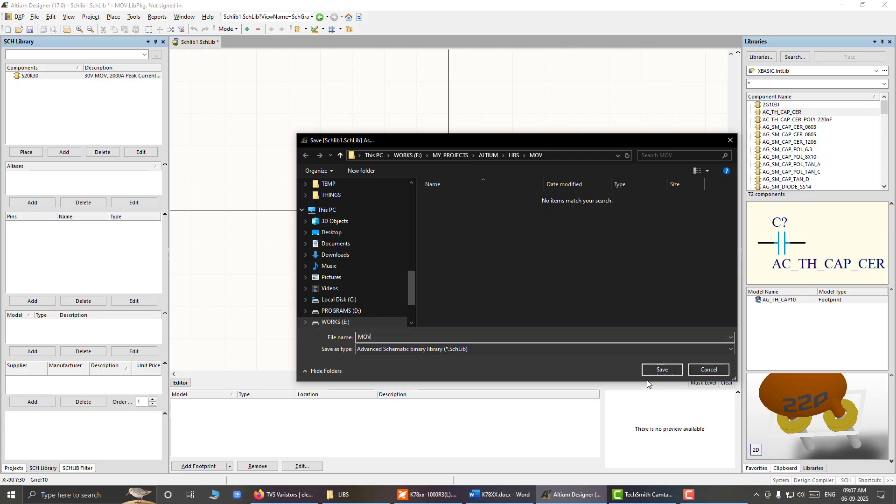
click(659, 370)
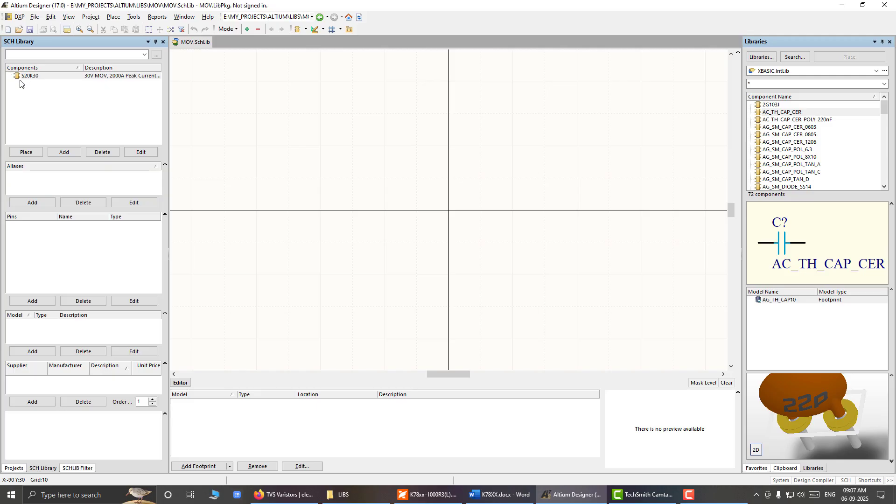
Step: Switch to the K78xx-1000R3(L) datasheet in the PDF viewer and examine the MOV symbol in the EMC recommended circuit
click(52, 76)
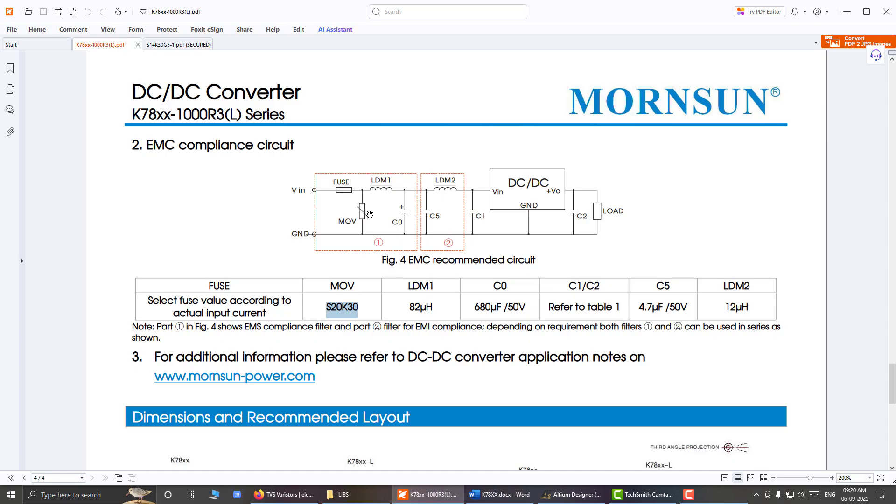
ctrl+scroll(369, 214, up, 5)
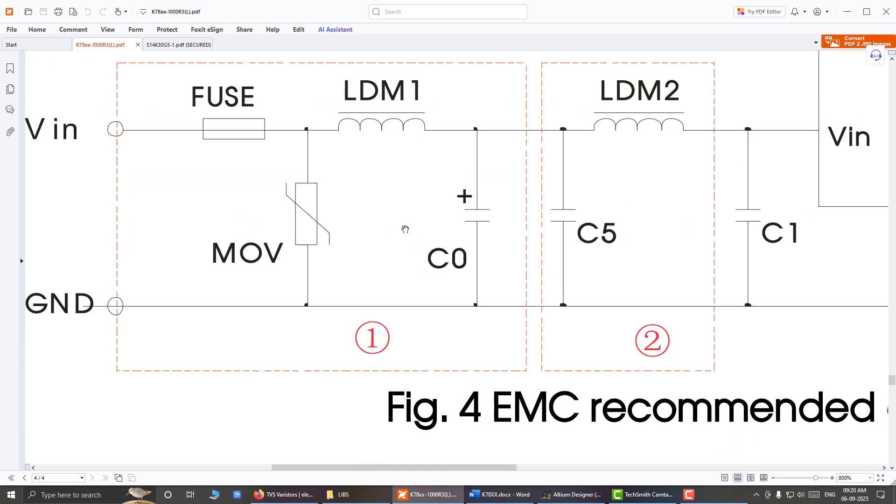
right_click(433, 233)
drag(349, 208, 447, 284)
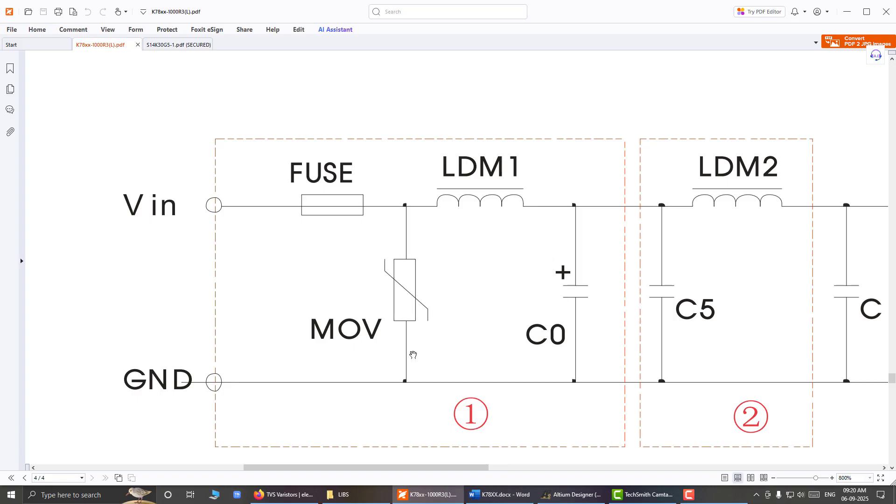
Step: Open XBASIC.LibPkg from the LIBS\XBASIC folder in File Explorer, and open its XBASIC.SchLib schematic library in Altium Designer
key(alt+Tab)
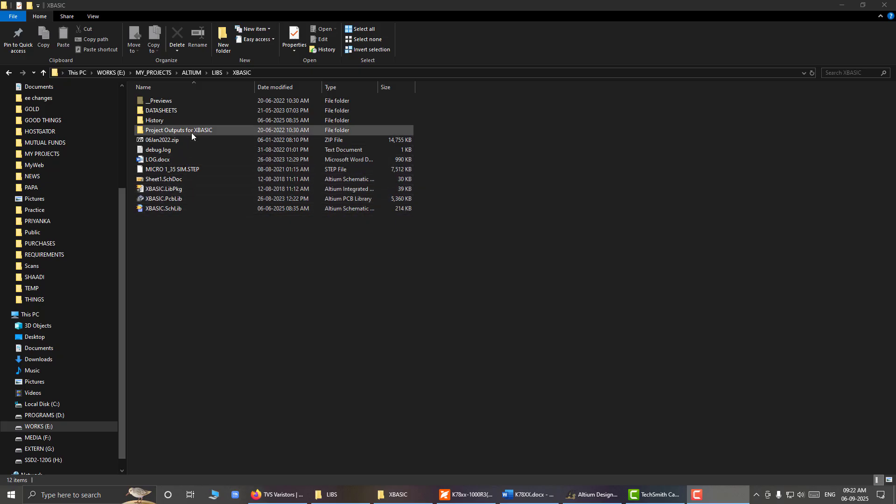
click(187, 195)
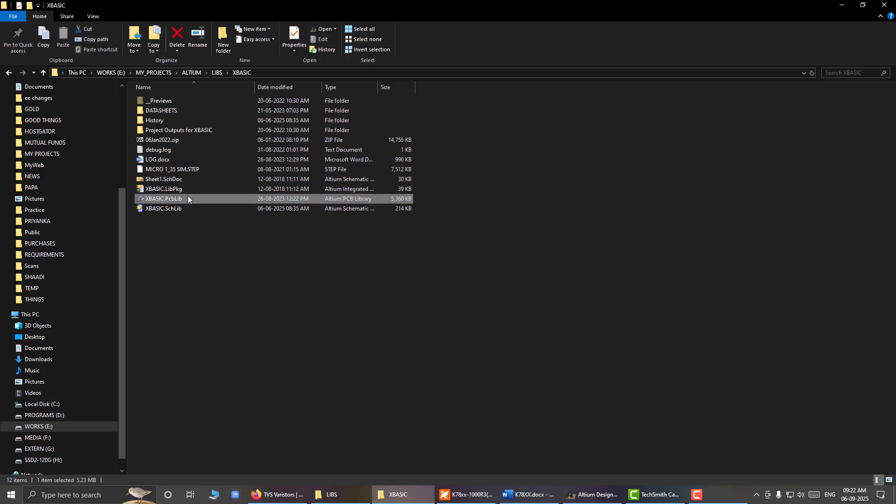
click(188, 189)
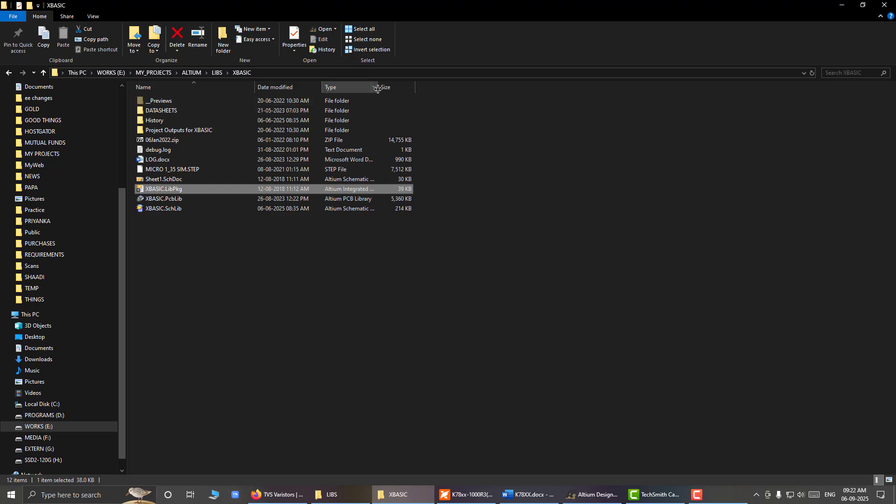
drag(378, 89, 434, 89)
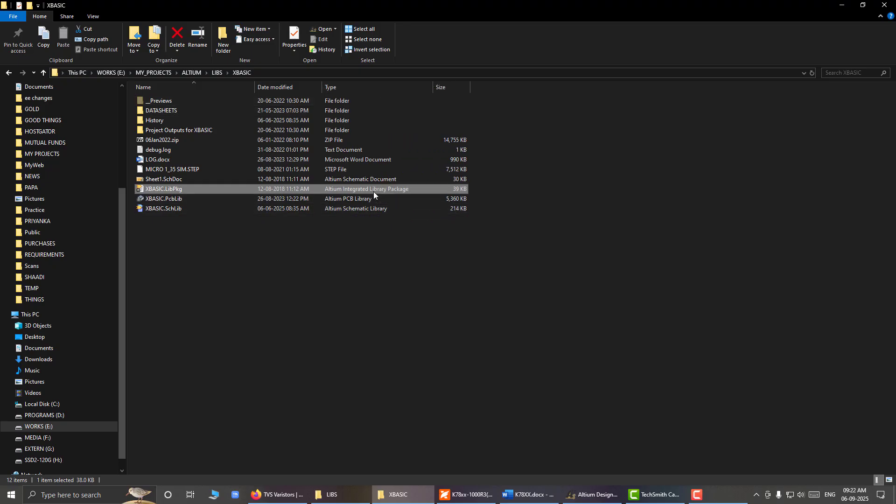
double_click(170, 191)
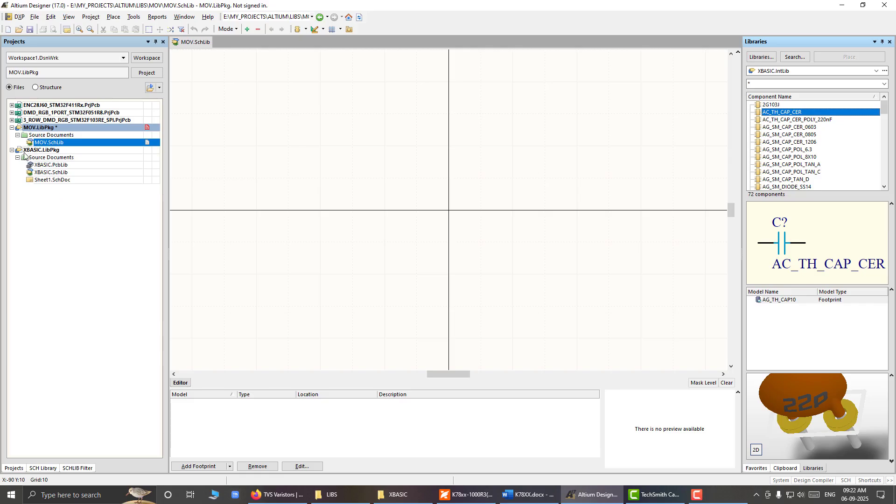
click(56, 173)
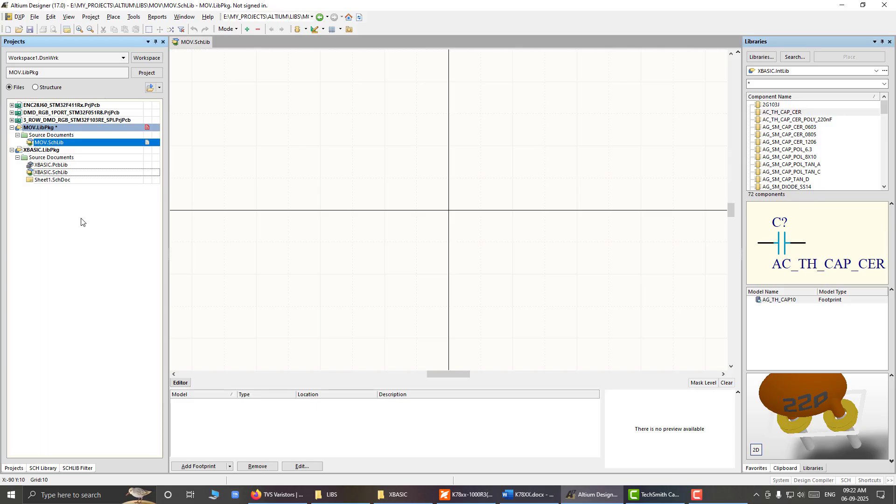
double_click(64, 173)
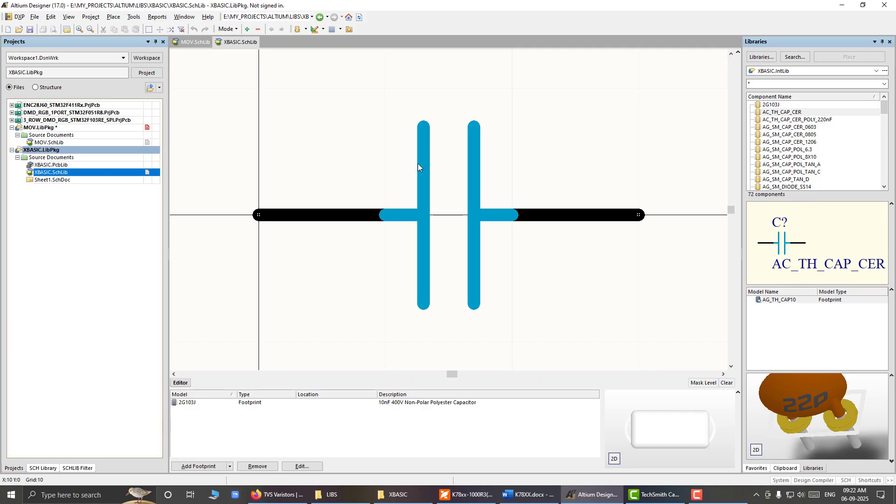
Step: Display the components of XBASIC.SchLib and examine the pins and plates of the 2G103J capacitor symbol
click(41, 469)
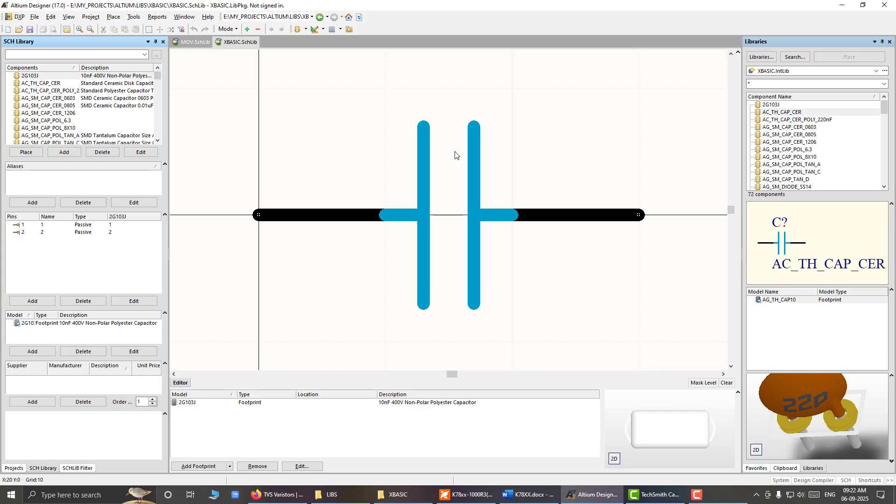
click(348, 180)
ctrl+scroll(353, 143, down, 5)
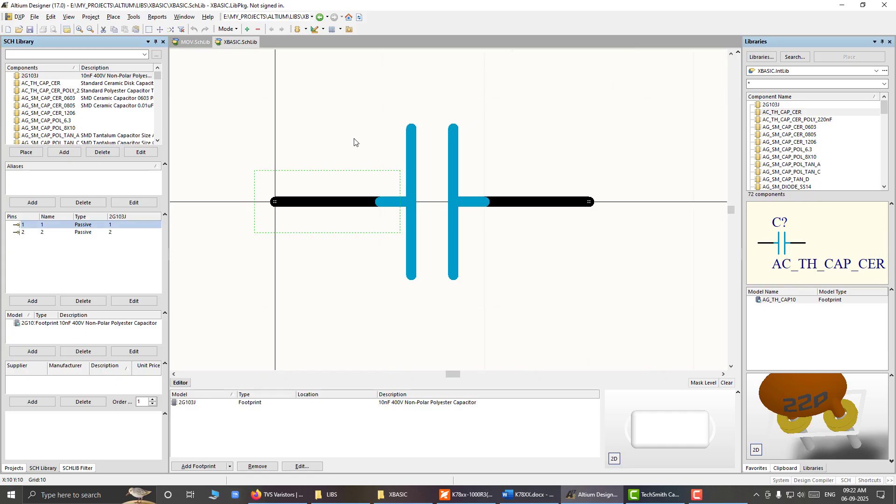
ctrl+scroll(413, 139, up, 2)
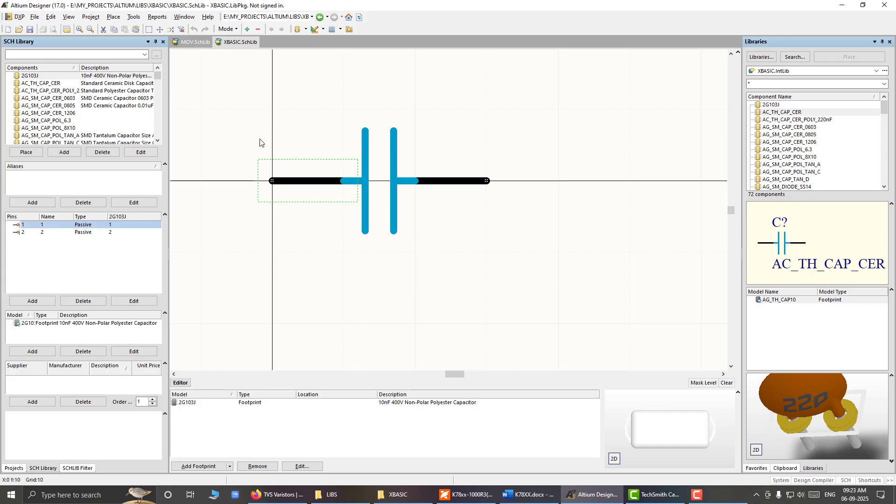
Step: Find the AG_SM_RES_0805 resistor in the library's component list and examine its symbol's body and pins
drag(158, 78, 158, 93)
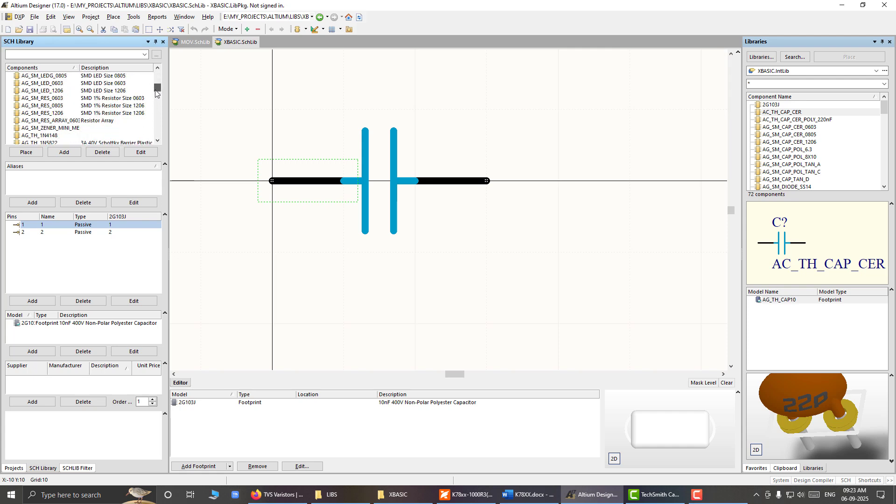
click(58, 105)
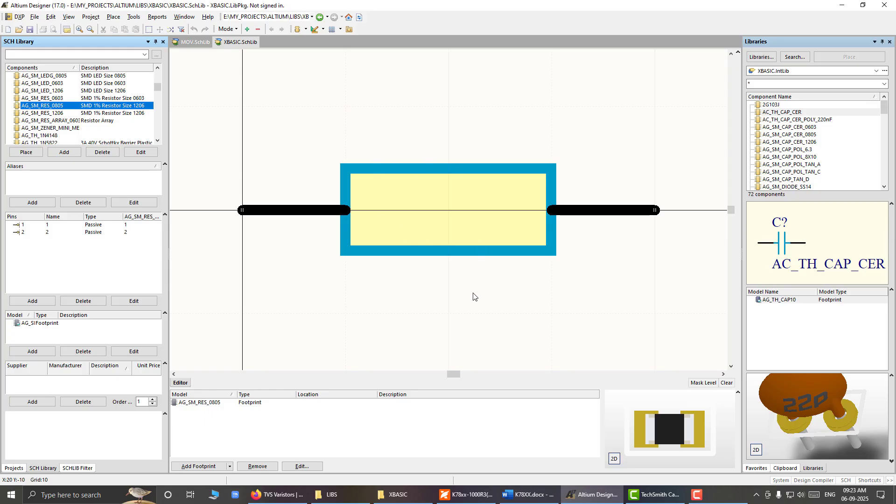
ctrl+scroll(450, 286, down, 3)
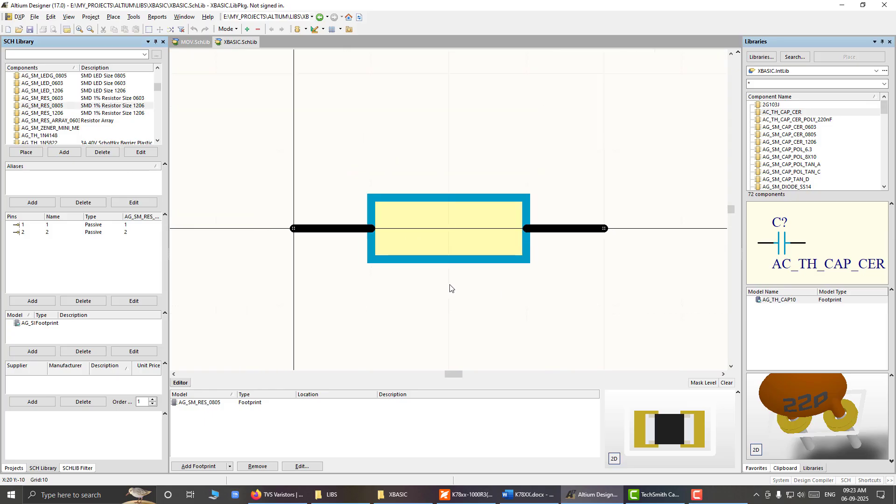
ctrl+scroll(298, 272, down, 1)
ctrl+scroll(297, 272, up, 1)
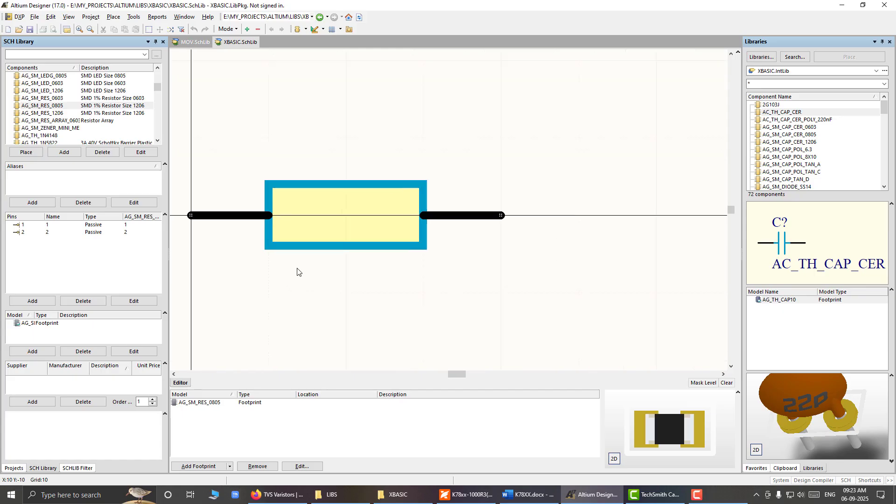
ctrl+scroll(298, 272, down, 1)
ctrl+scroll(298, 271, up, 2)
ctrl+scroll(298, 271, down, 2)
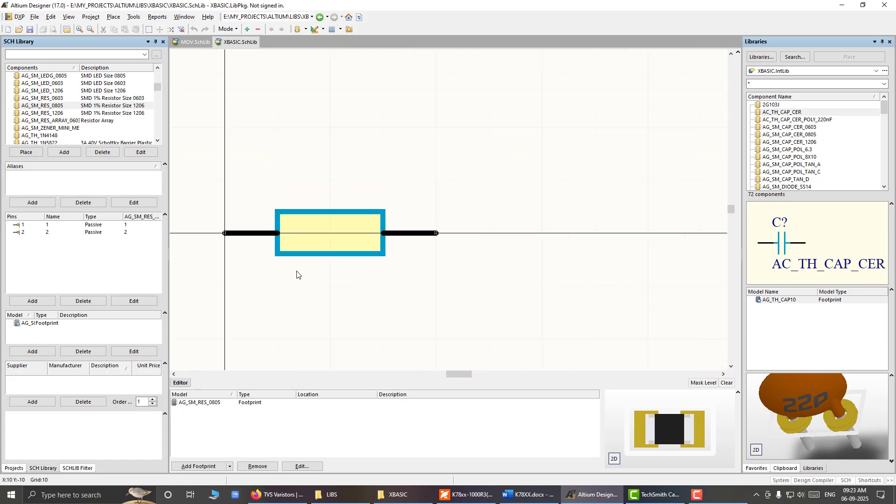
ctrl+scroll(297, 274, up, 2)
ctrl+scroll(296, 275, down, 1)
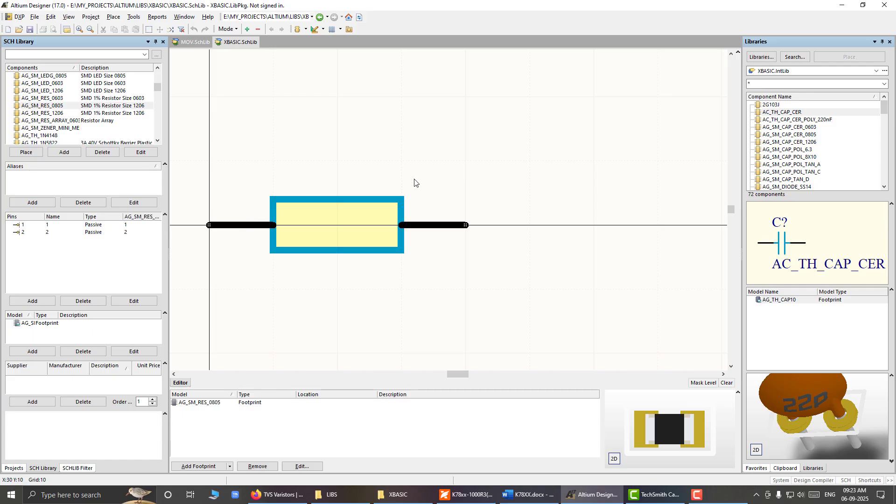
Step: Return to MOV.SchLib and start placing a pin for S20K30, setting its display name and designator to 1
click(189, 43)
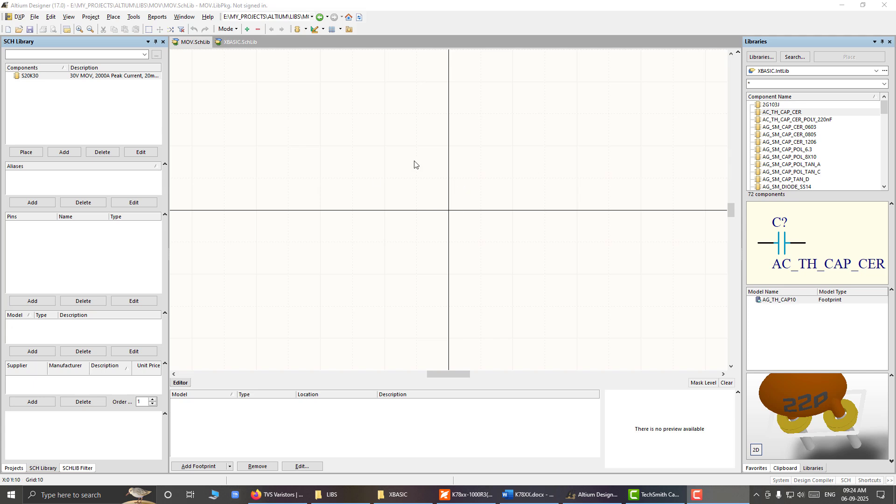
click(113, 17)
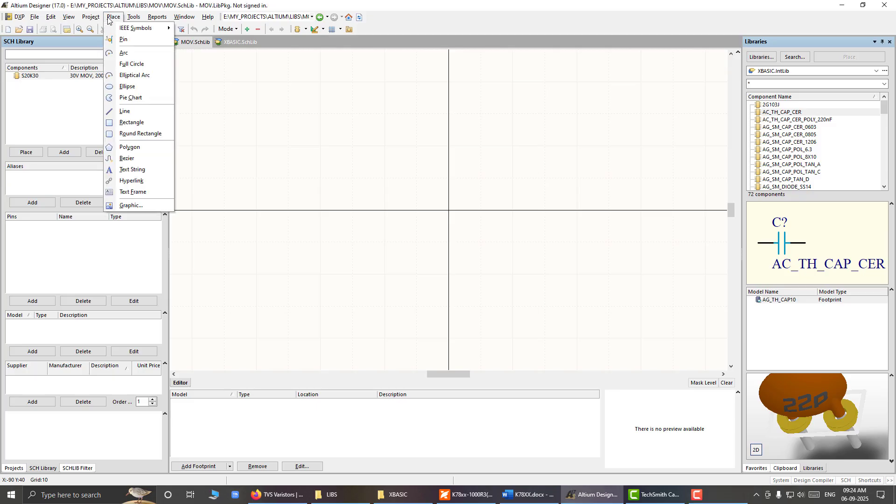
click(134, 40)
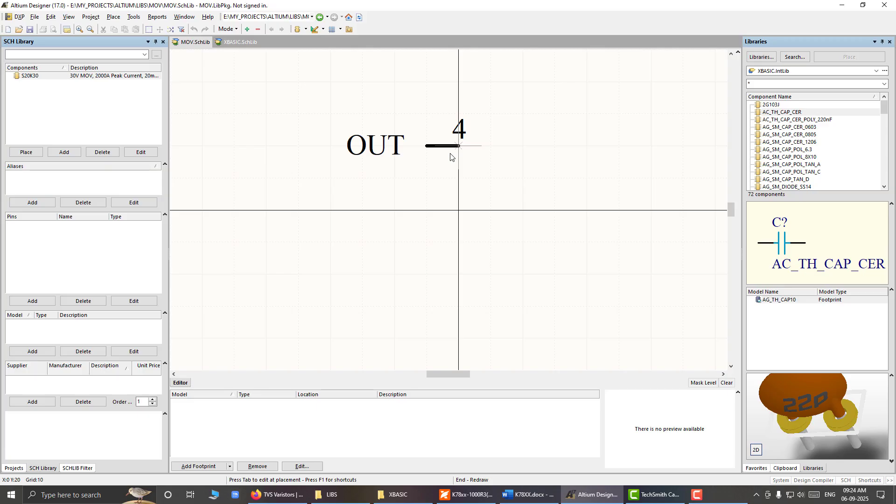
key(Tab)
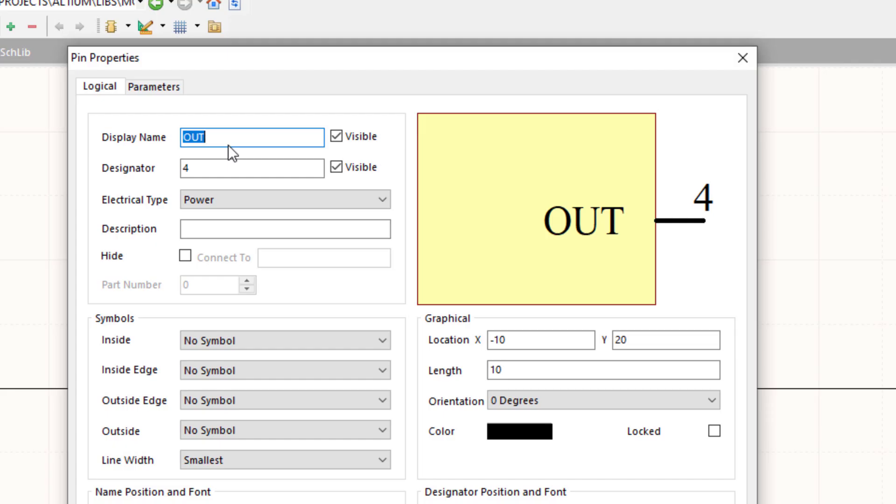
text(1)
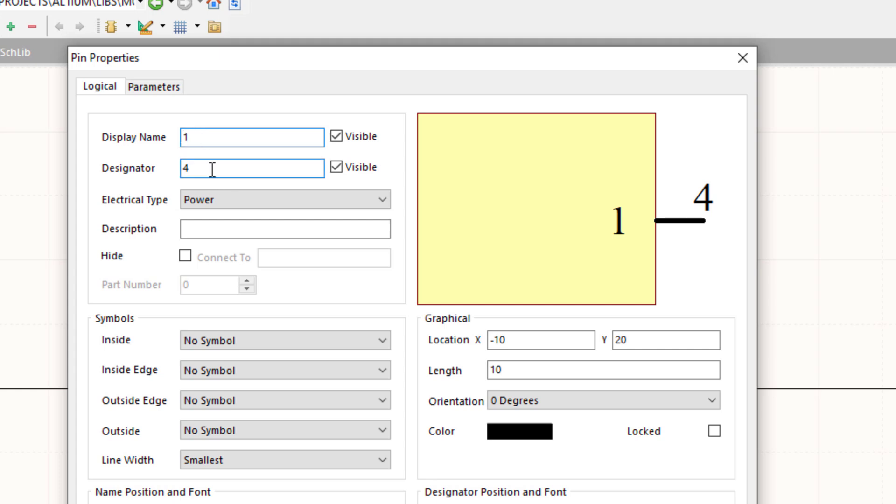
drag(210, 168, 167, 168)
text(1)
key(Tab)
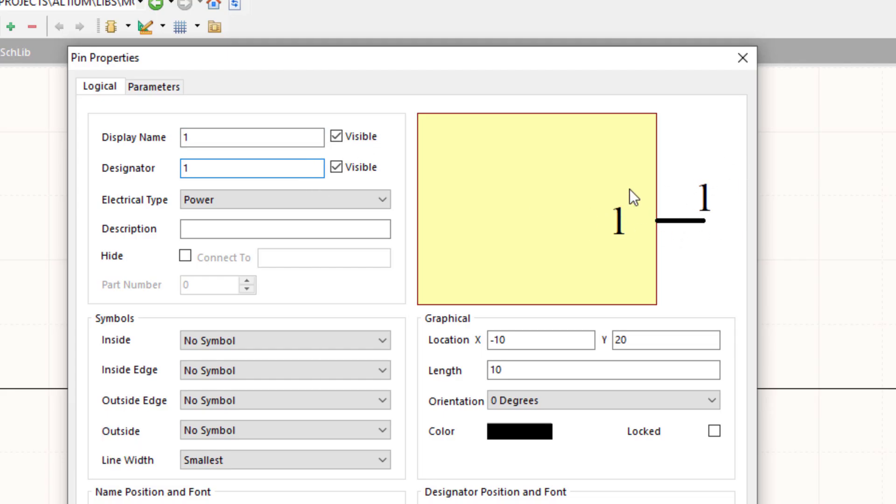
Step: Hide the pin's display name and designator, and set its electrical type to Passive
click(338, 137)
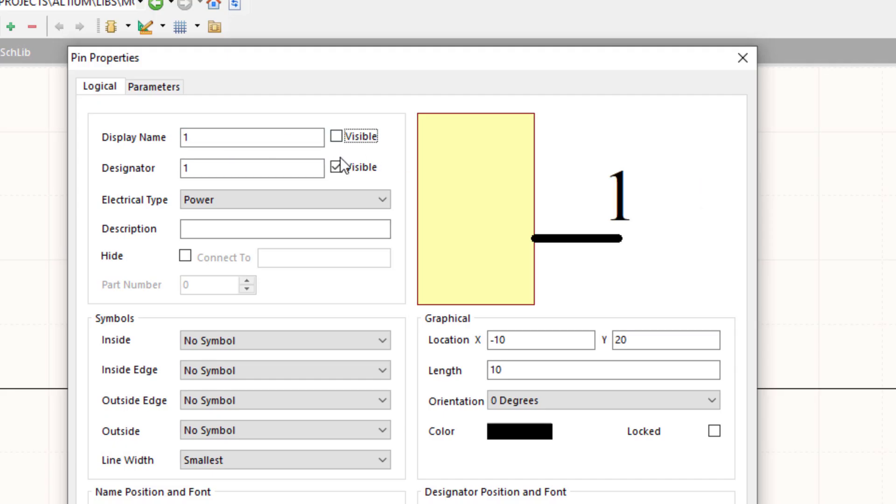
click(338, 166)
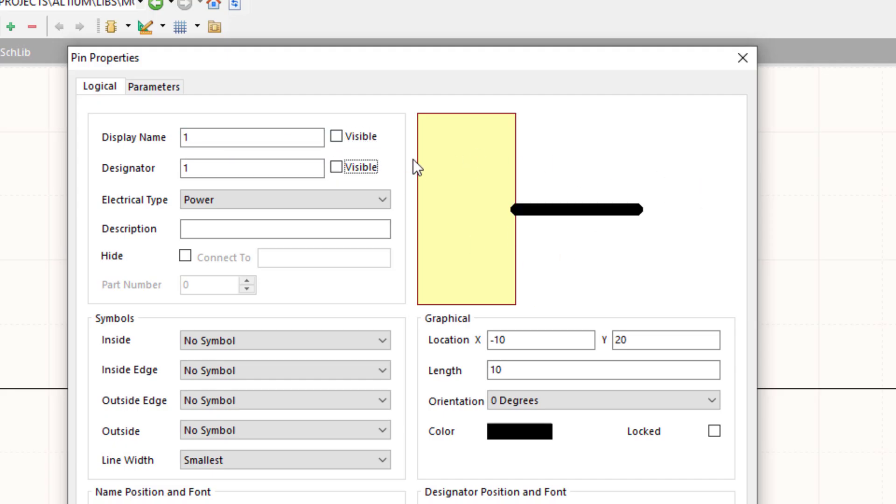
click(262, 203)
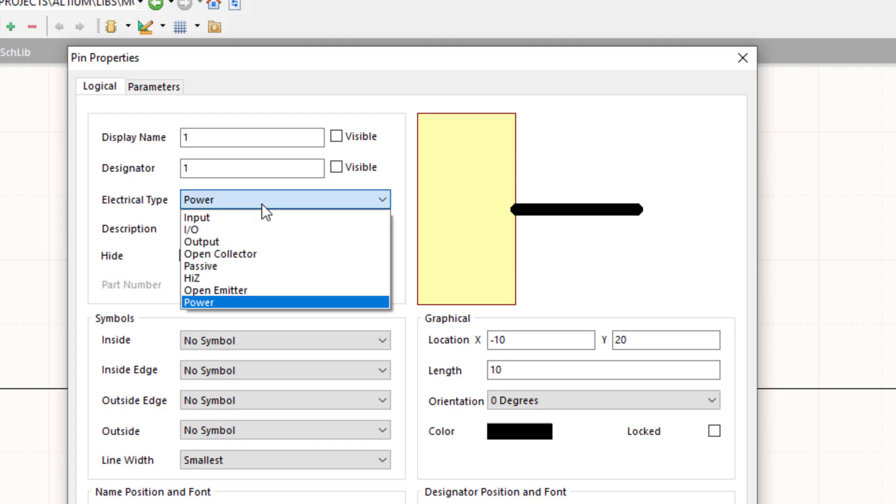
click(256, 265)
click(206, 230)
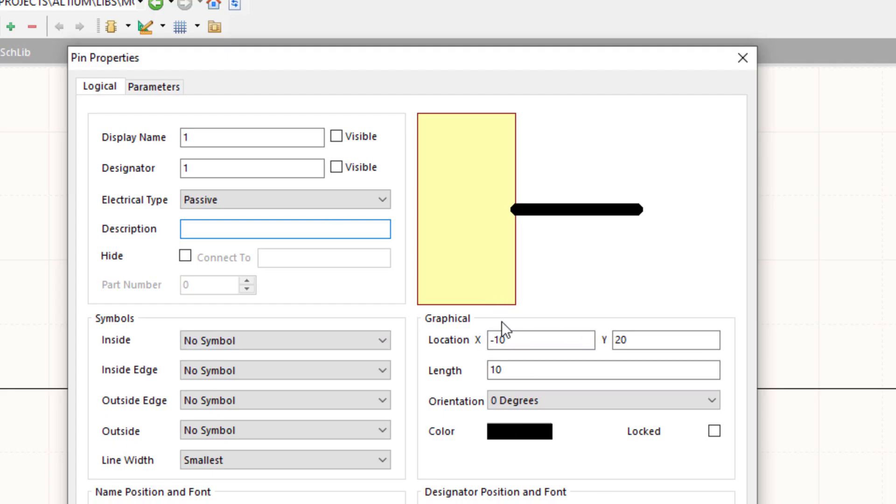
Step: Try a pin length of 20, set it back to 10, and accept the pin properties
click(508, 370)
drag(508, 370, 488, 371)
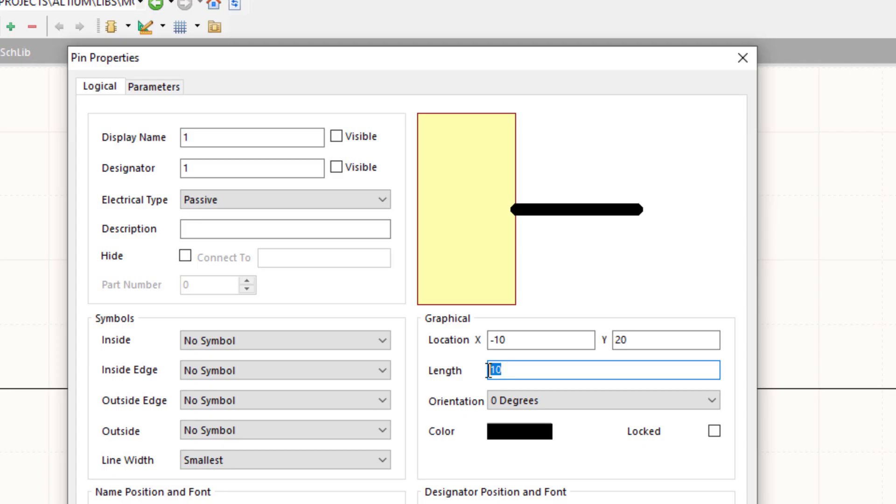
text(50)
key(BackSpace)
key(BackSpace)
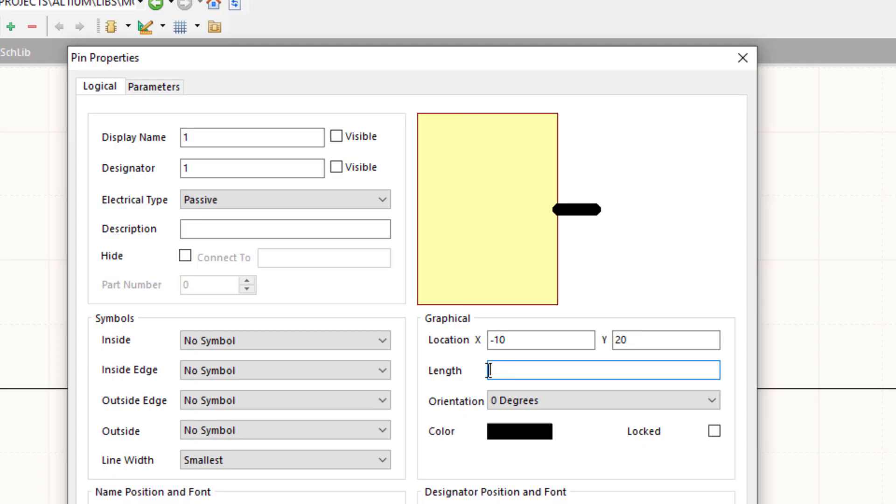
text(20)
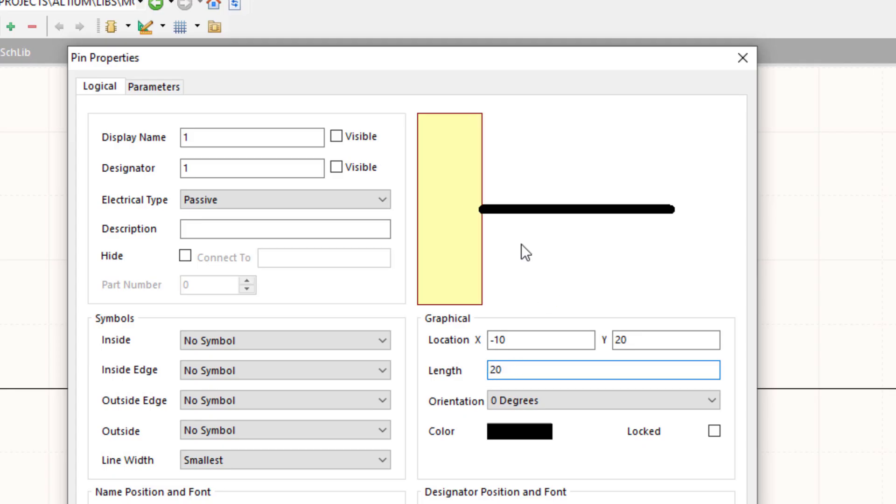
drag(535, 371, 469, 369)
text(10)
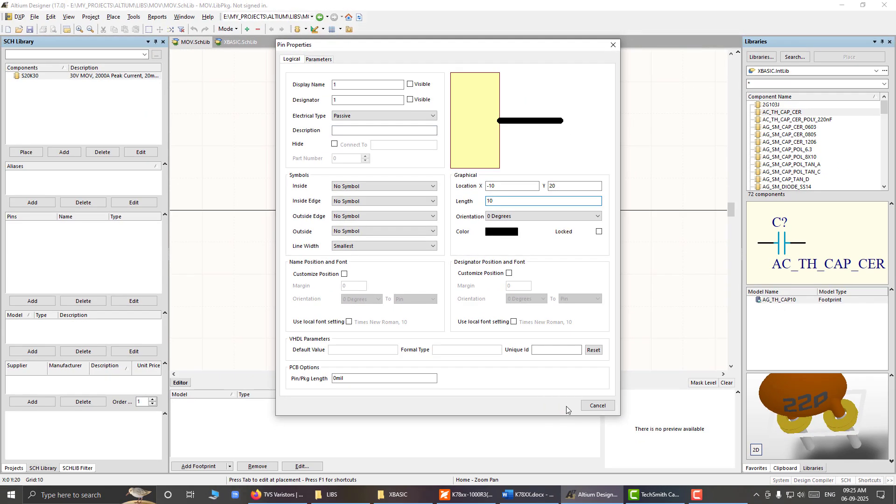
click(561, 406)
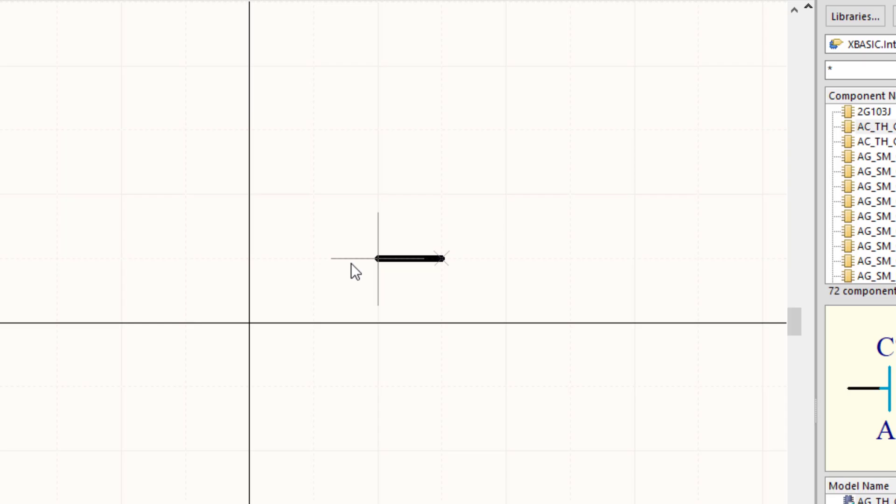
Step: Rotate pin 1 so its connection end faces left and place it horizontally with that end on the origin
key(Tab)
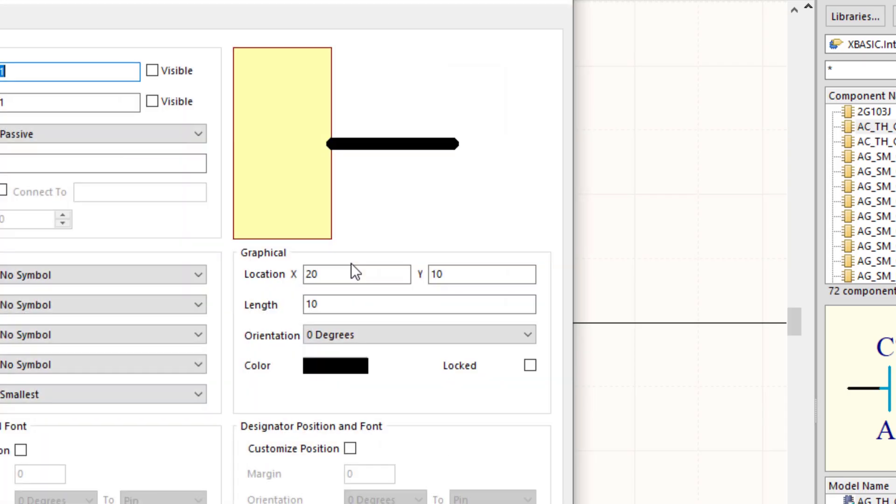
key(Return)
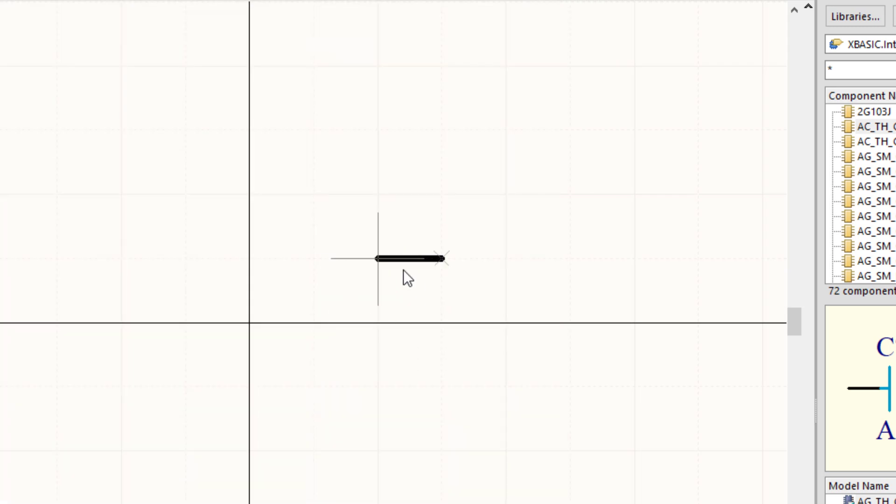
key(space)
key(space)
key(space)
key(space)
key(space)
key(space)
key(space)
key(space)
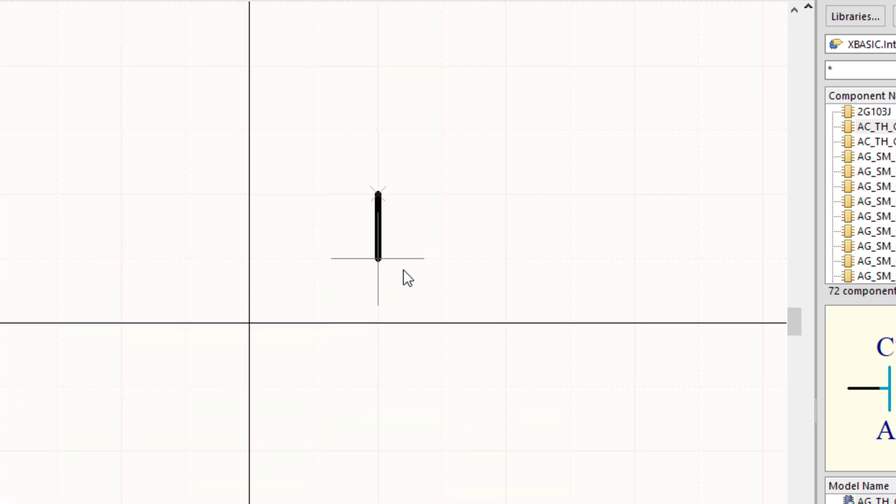
key(space)
key(space)
key(space)
key(space)
key(space)
key(space)
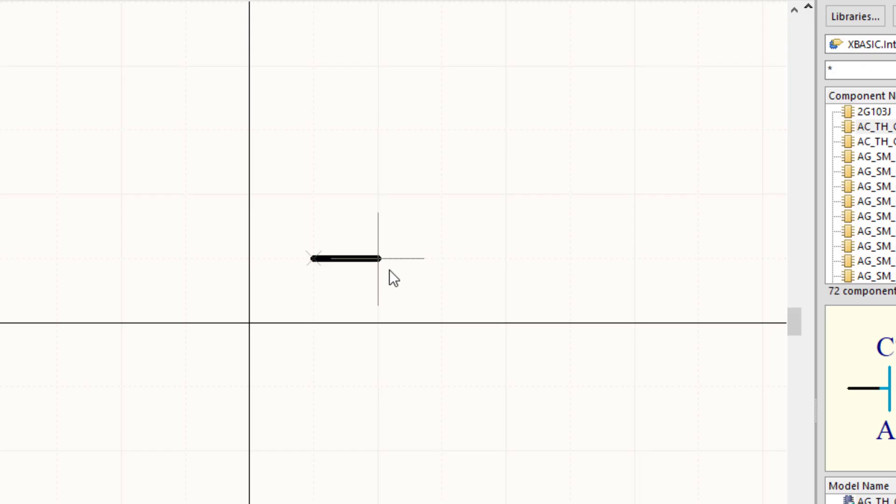
click(315, 306)
right_click(312, 264)
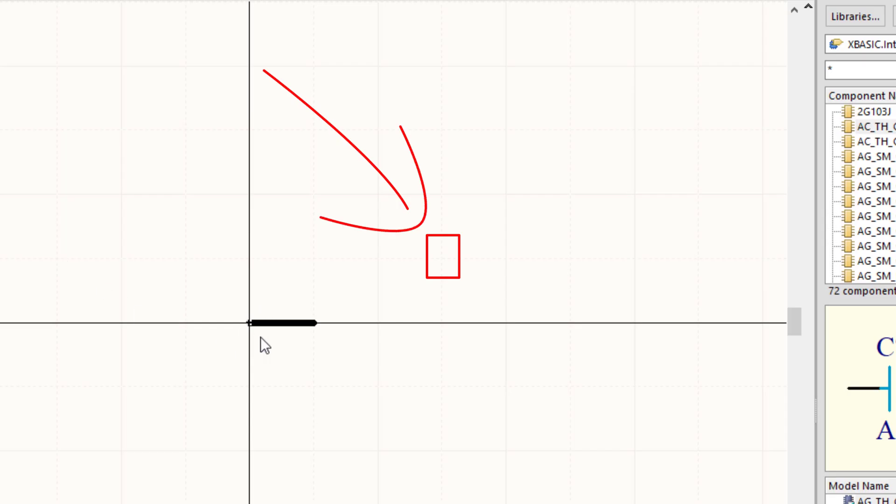
ctrl+scroll(279, 323, up, 6)
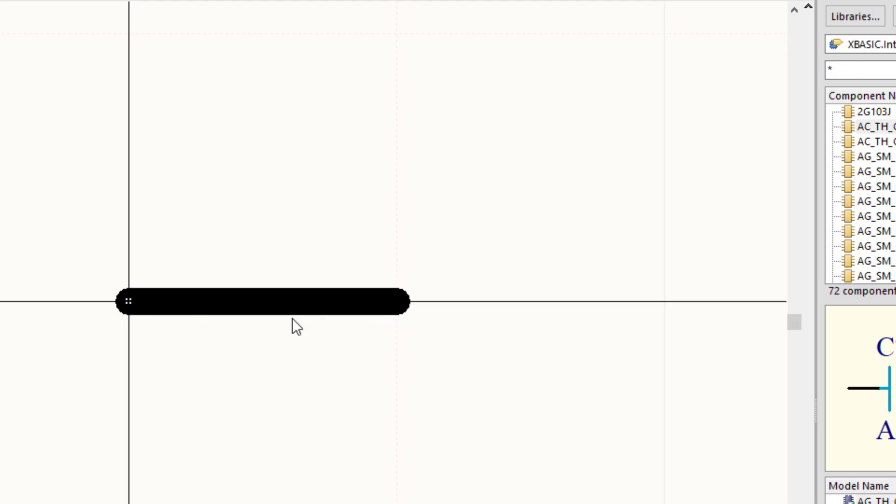
ctrl+scroll(131, 300, up, 4)
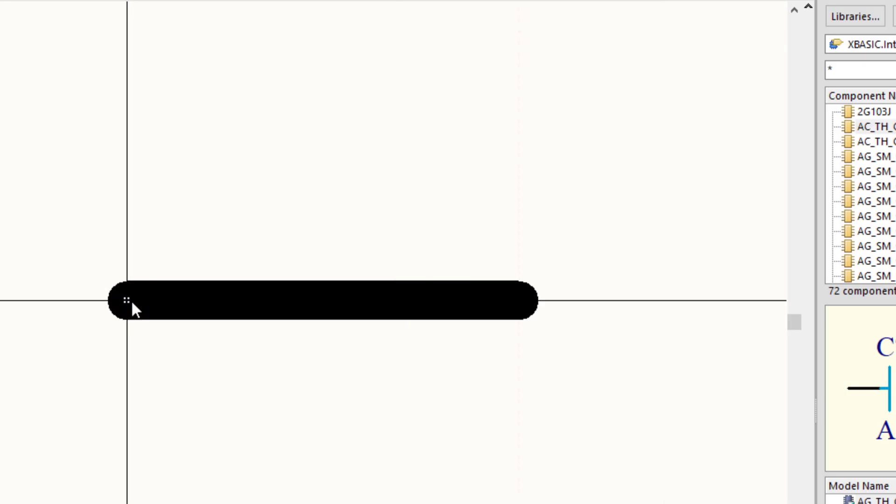
ctrl+scroll(273, 301, down, 5)
ctrl+scroll(274, 301, down, 2)
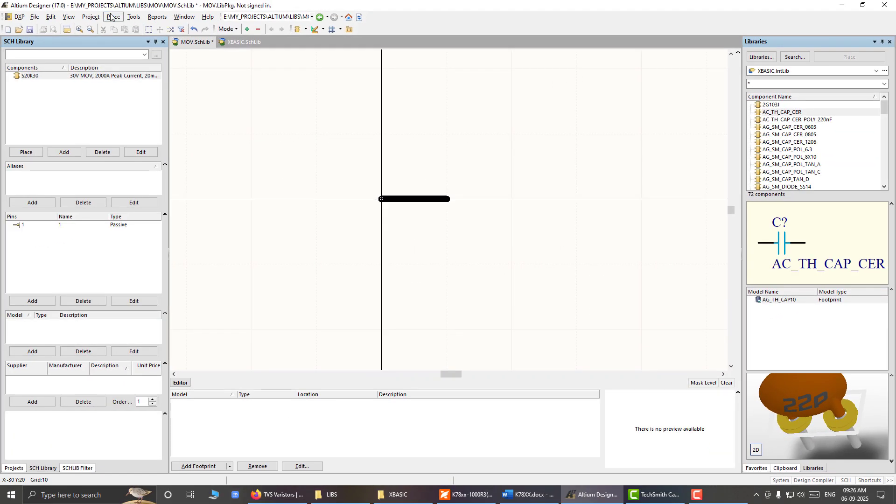
Step: Draw a rectangle for the varistor body at the pin's inner end, from X 10, Y -10 to X 40, Y 10
click(113, 17)
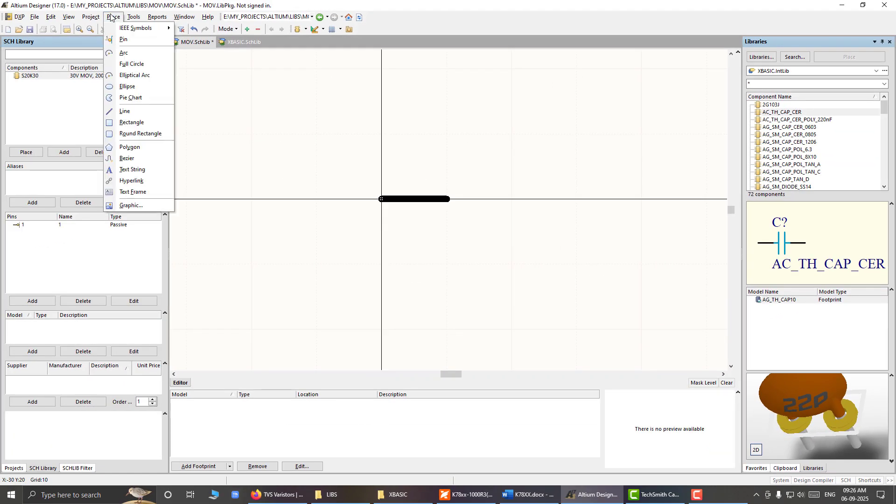
click(132, 123)
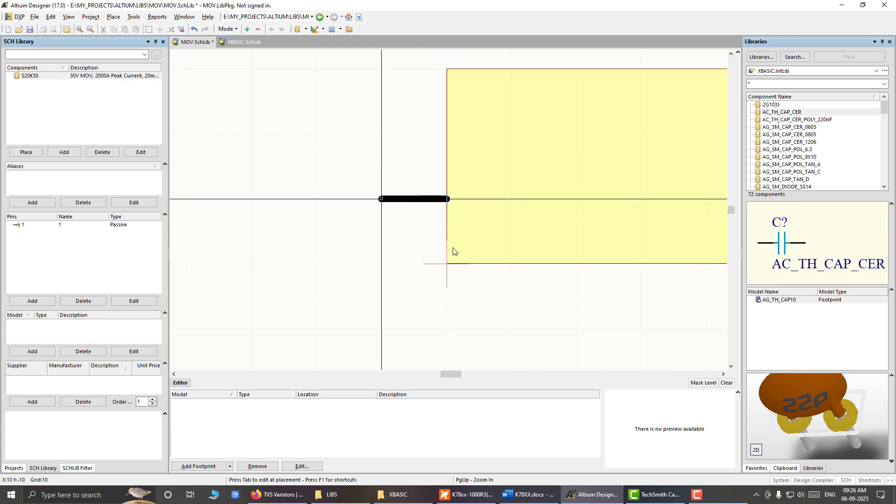
click(453, 252)
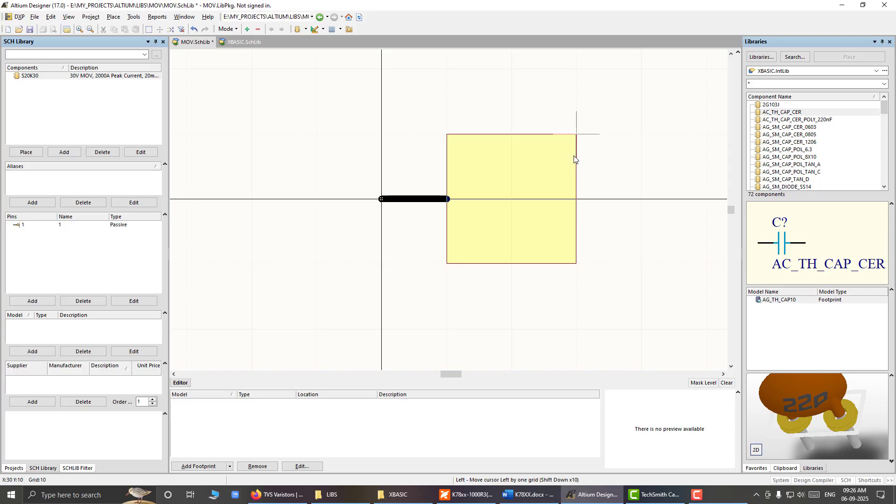
key(Right)
key(Up)
key(shift+Left)
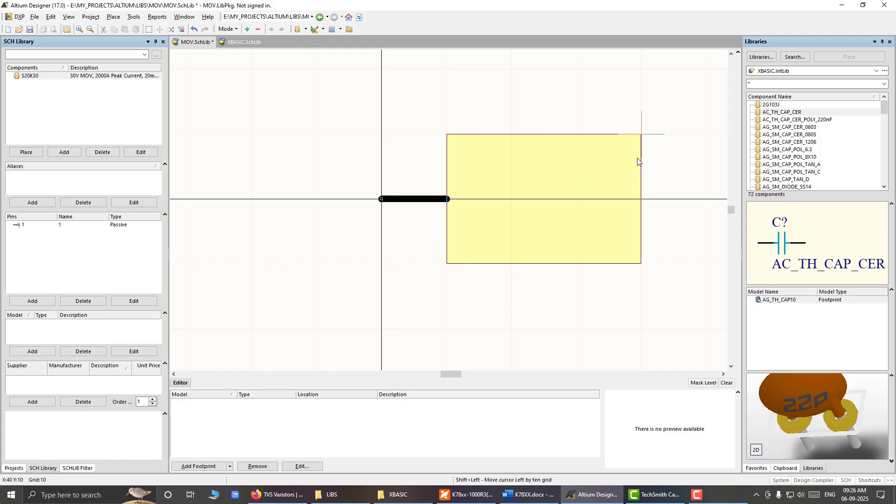
click(637, 159)
right_click(570, 138)
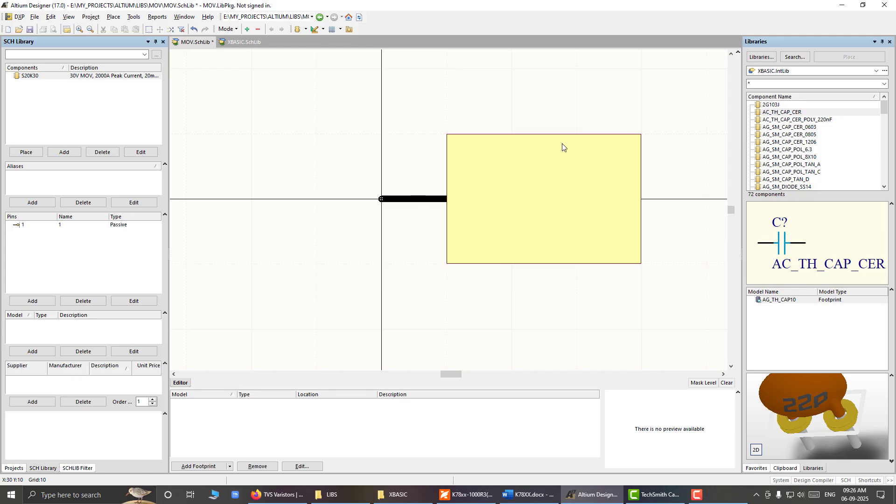
Step: Reduce the rectangle's height so it spans from Y -5 to Y 5, centred on the pin, and save the library
click(528, 205)
drag(544, 134, 545, 167)
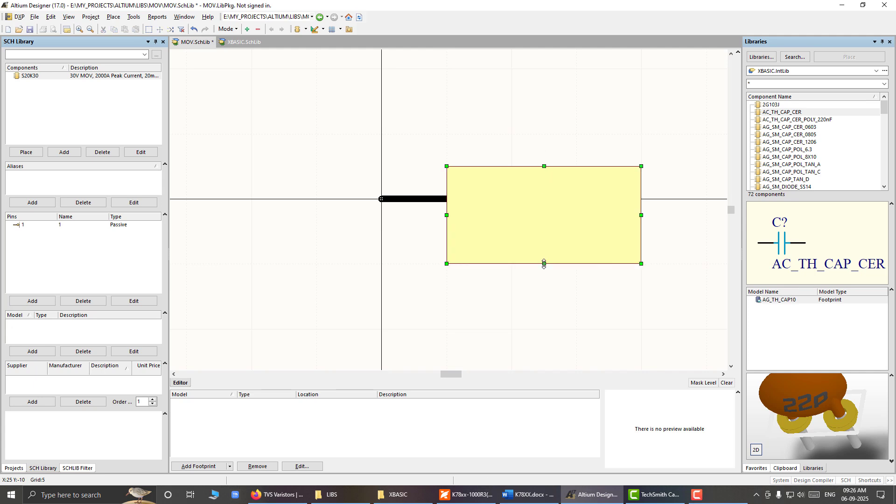
drag(543, 263, 548, 231)
click(588, 276)
key(ctrl+s)
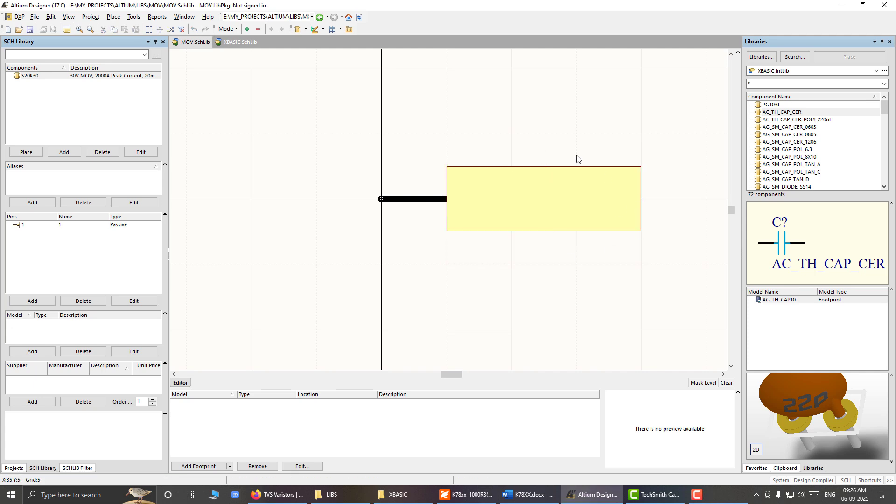
Step: Narrow the rectangle by moving its right edge to X 30, and save the library
click(640, 200)
drag(640, 199, 578, 199)
key(ctrl+s)
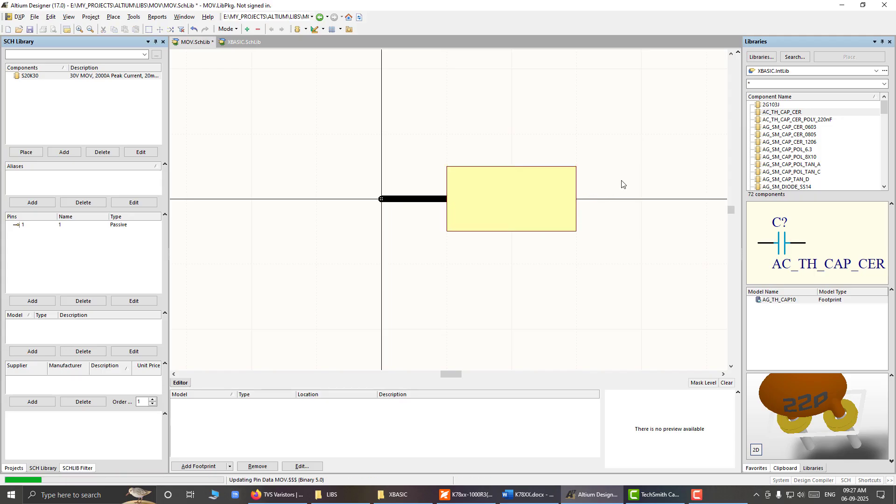
right_drag(621, 185, 532, 179)
Step: Compare the body with the AG_SM_RES_0805 resistor symbol in XBASIC.SchLib, and select the rectangle back in MOV.SchLib
click(237, 41)
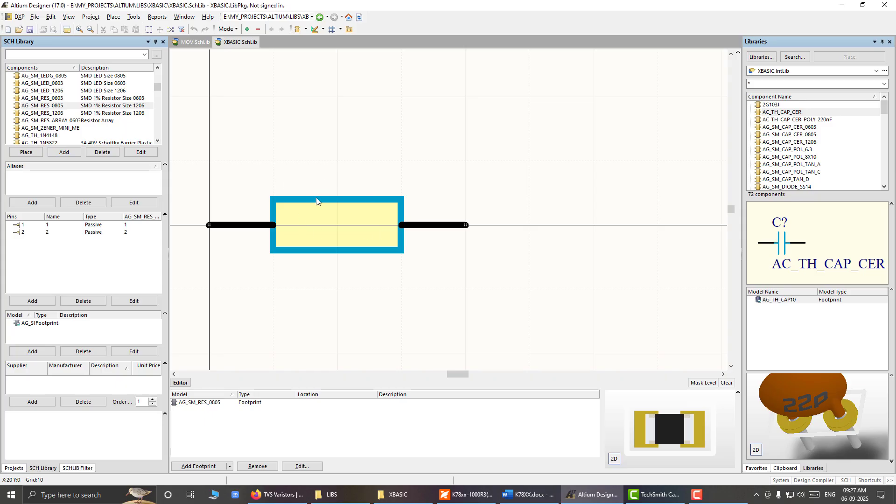
key(g)
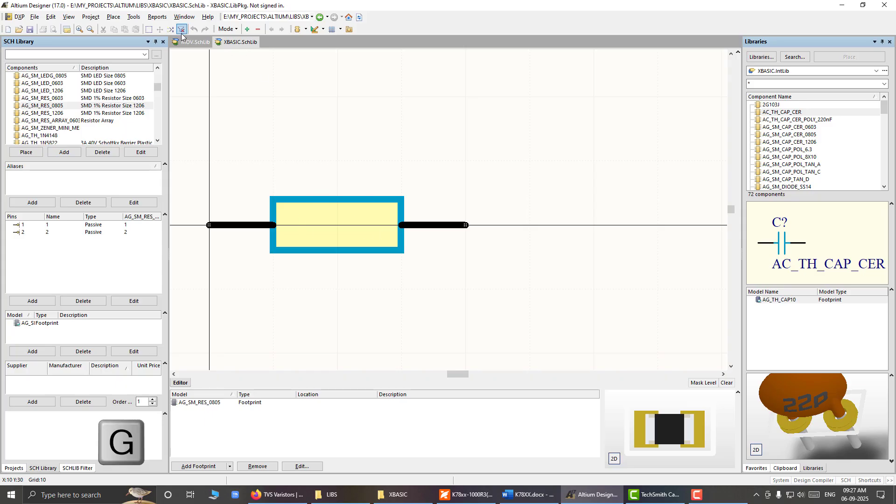
click(188, 42)
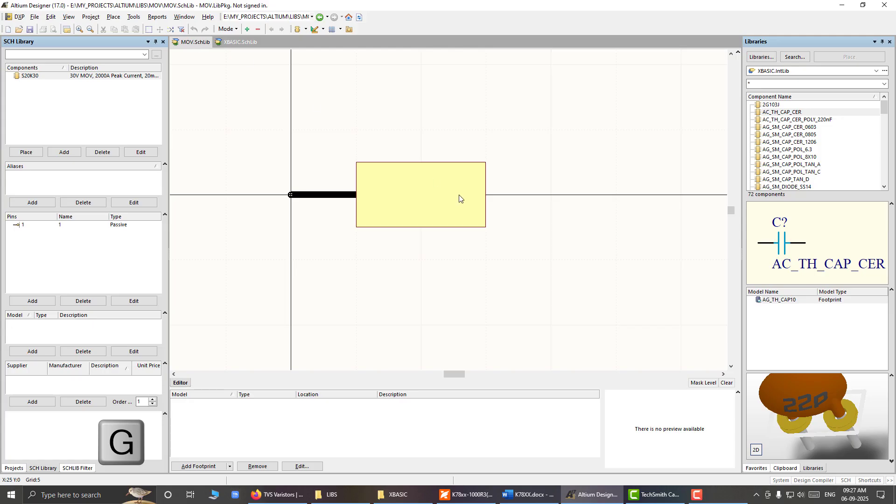
click(427, 188)
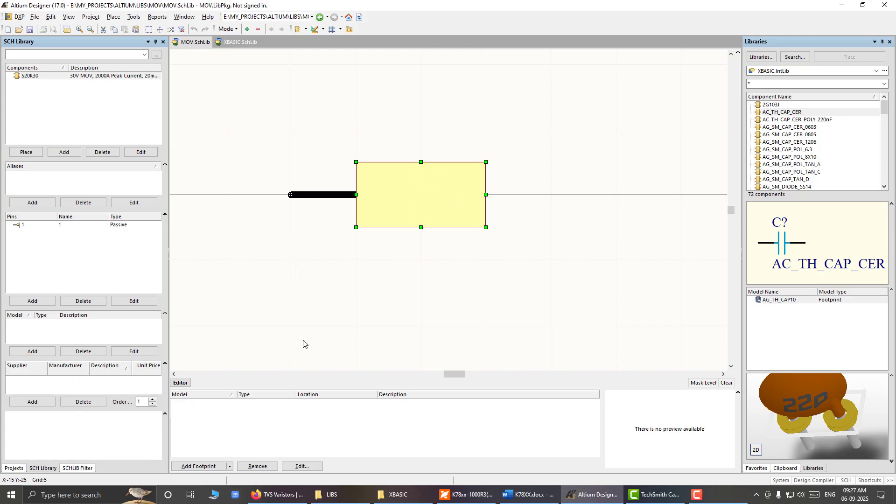
Step: Reduce the S20K30 body rectangle's height on grid 1 so it spans from Y -3 to Y 3, and save the library
key(g)
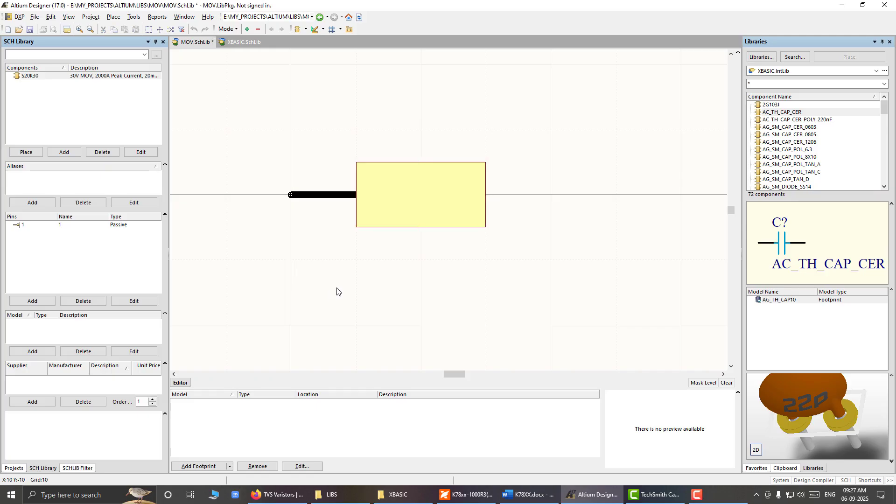
key(g)
mouse_move(422, 164)
mouse_down()
mouse_move(420, 152)
mouse_move(416, 193)
mouse_move(416, 176)
mouse_up()
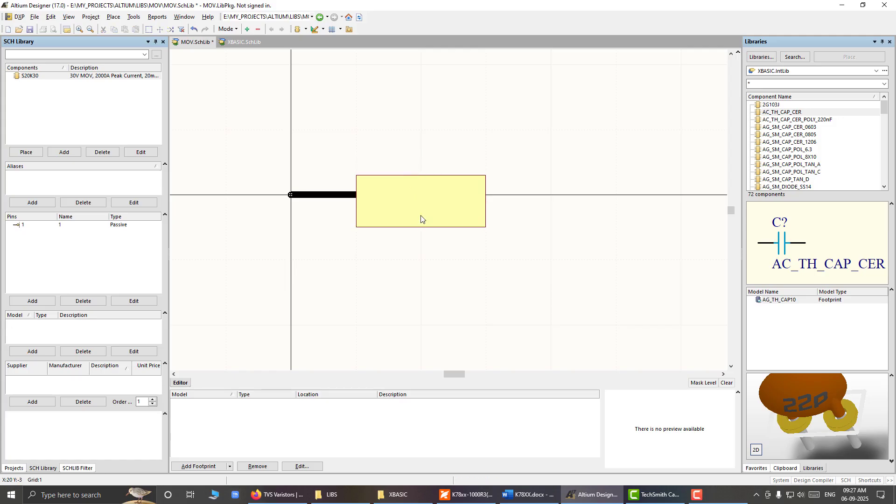
mouse_move(421, 228)
mouse_down()
mouse_move(419, 196)
mouse_move(419, 213)
mouse_up()
click(512, 202)
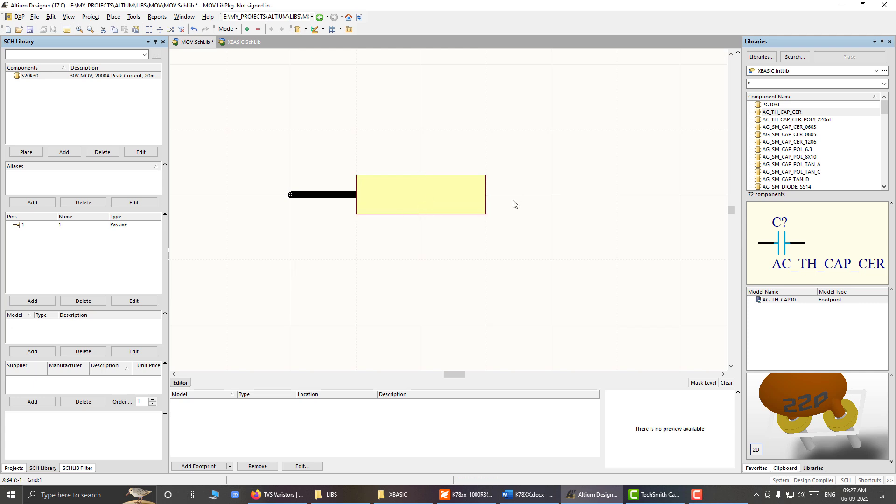
key(ctrl+s)
Step: Following the resistor symbol, place pin 2 on grid 10, rotated 180 degrees, running from the body's edge to X 40, Y 0
click(240, 42)
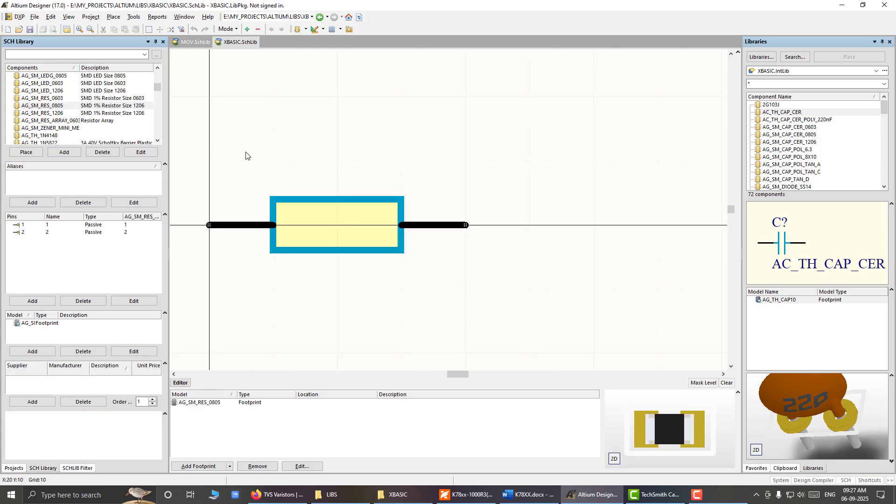
click(186, 42)
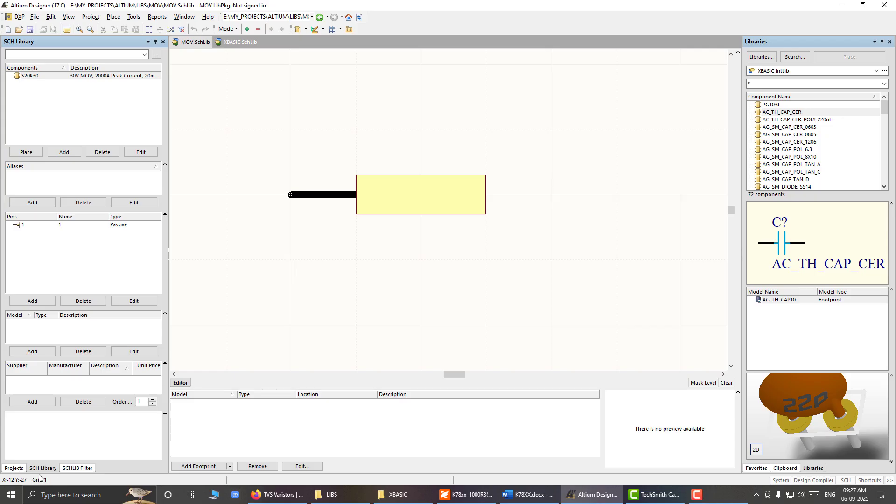
key(g)
key(g)
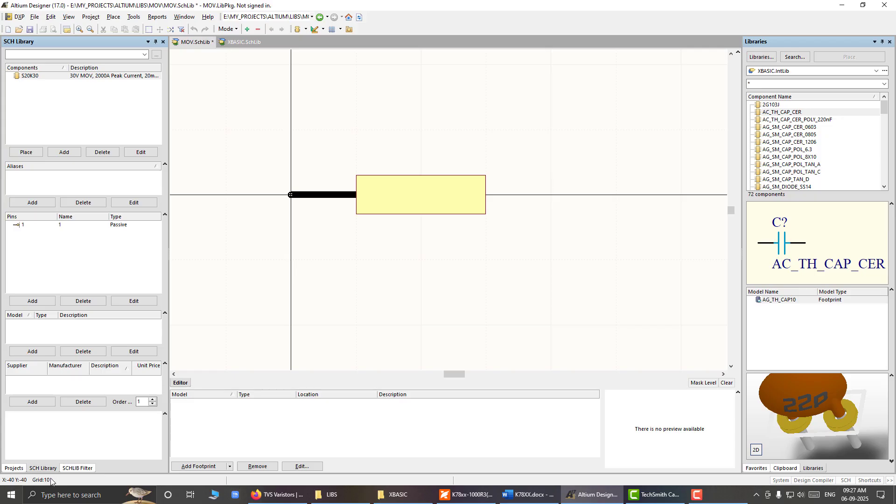
click(113, 17)
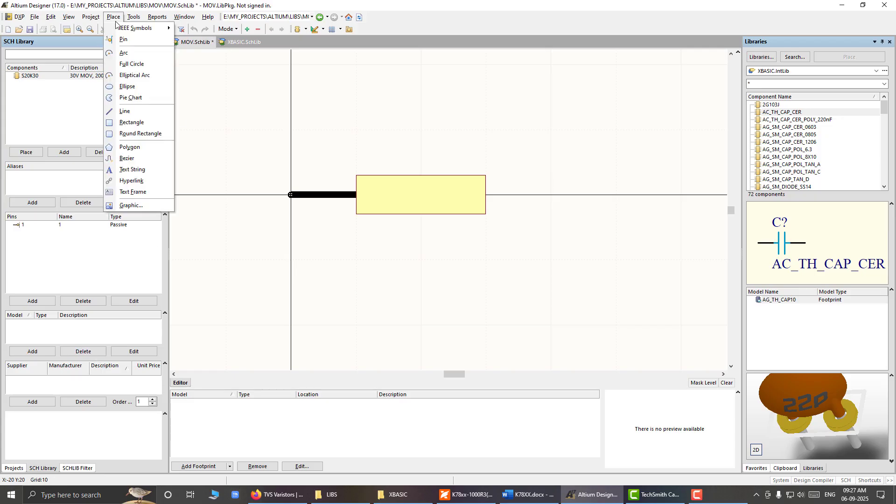
click(124, 40)
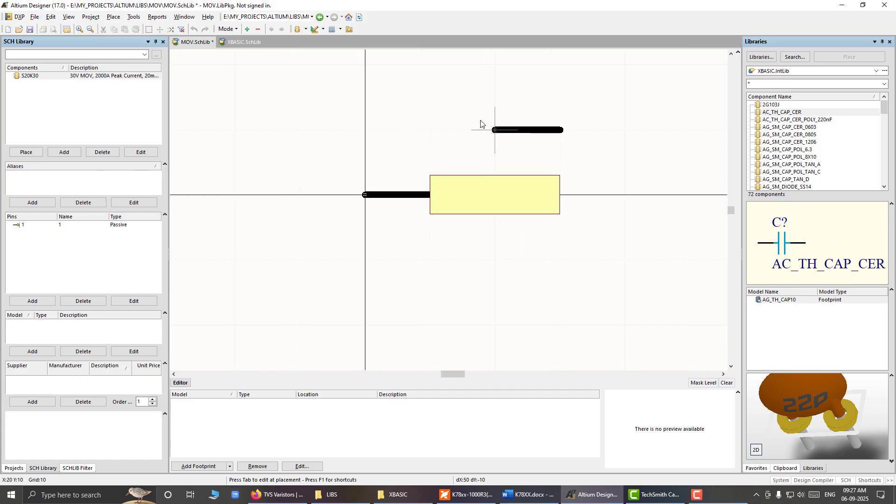
key(space)
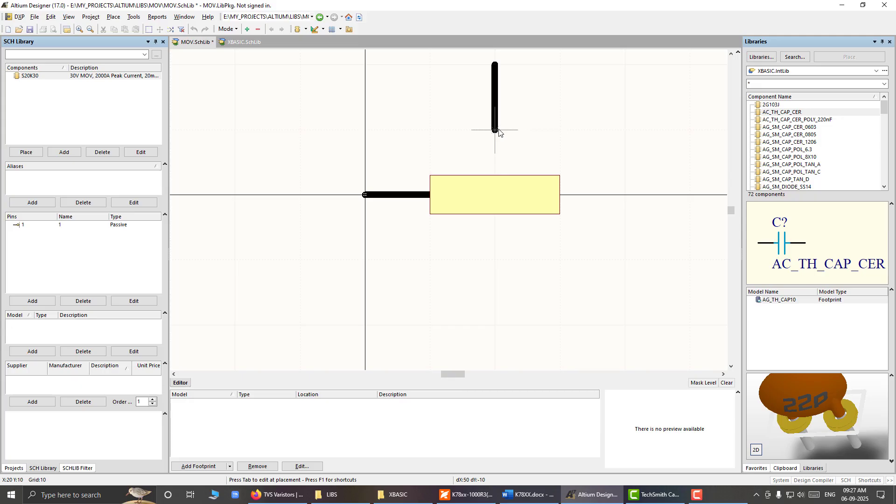
key(space)
click(613, 188)
key(Escape)
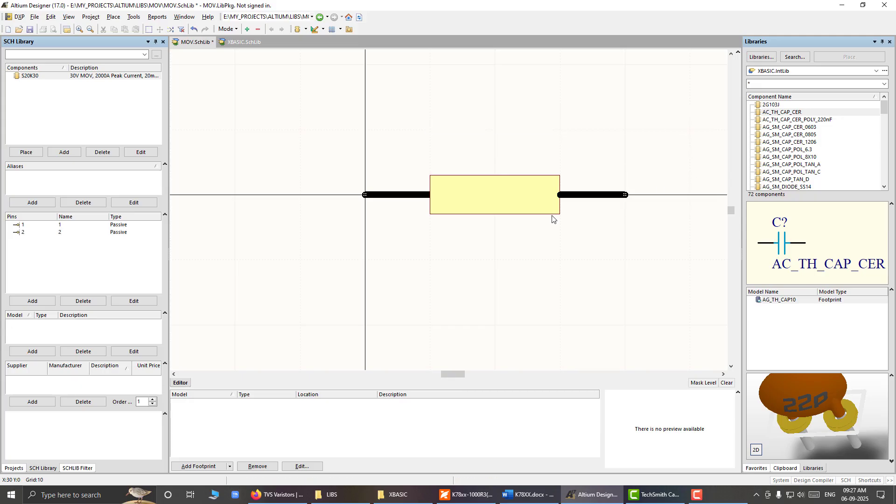
Step: Inspect the connection ends of both pins, and try flipping pin 2 to the opposite orientation and back
ctrl+scroll(406, 210, up, 4)
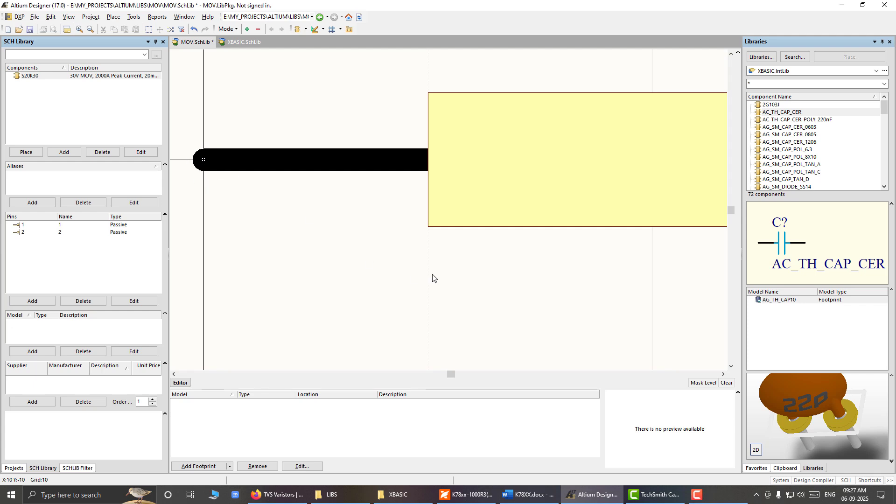
ctrl+scroll(432, 278, down, 3)
right_drag(596, 292, 383, 259)
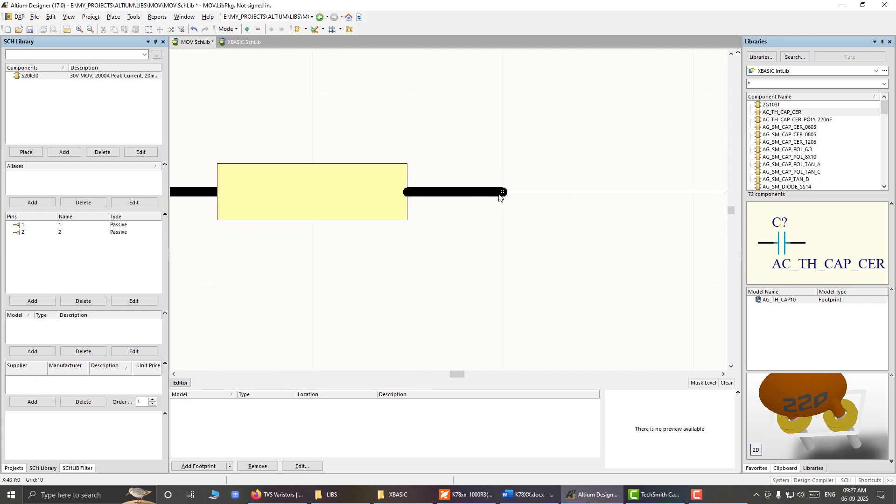
ctrl+scroll(500, 196, up, 4)
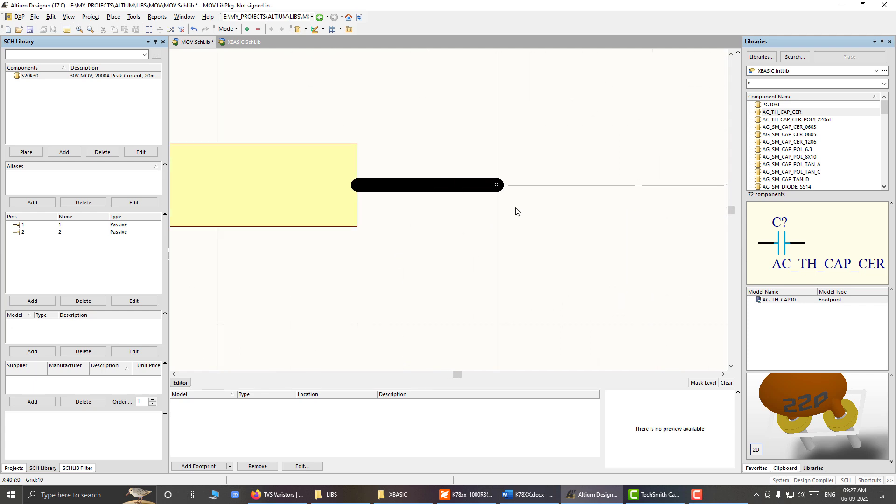
click(398, 180)
key(space)
drag(490, 168, 292, 157)
key(space)
click(324, 122)
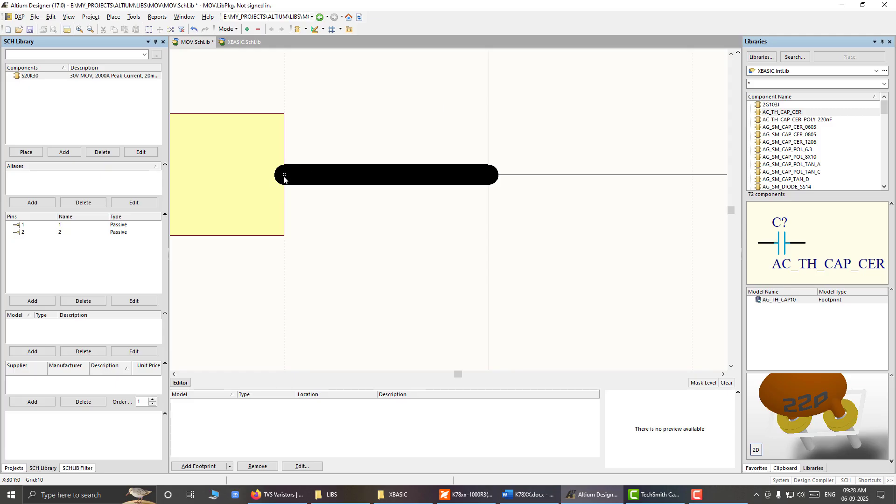
click(323, 174)
key(space)
key(space)
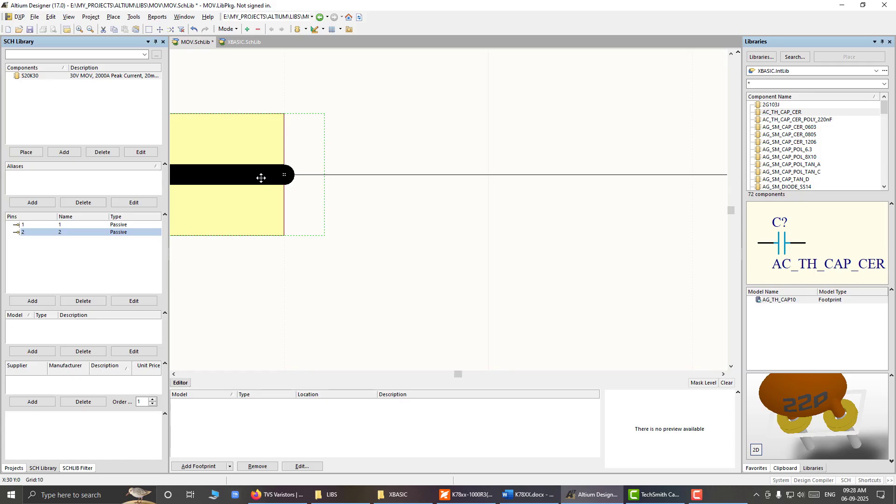
key(space)
key(space)
click(395, 113)
Step: Save the library and look at the MOV symbol in K78xx-1000R3(L).pdf as a reference for the diagonal line
key(ctrl+s)
ctrl+scroll(395, 113, down, 5)
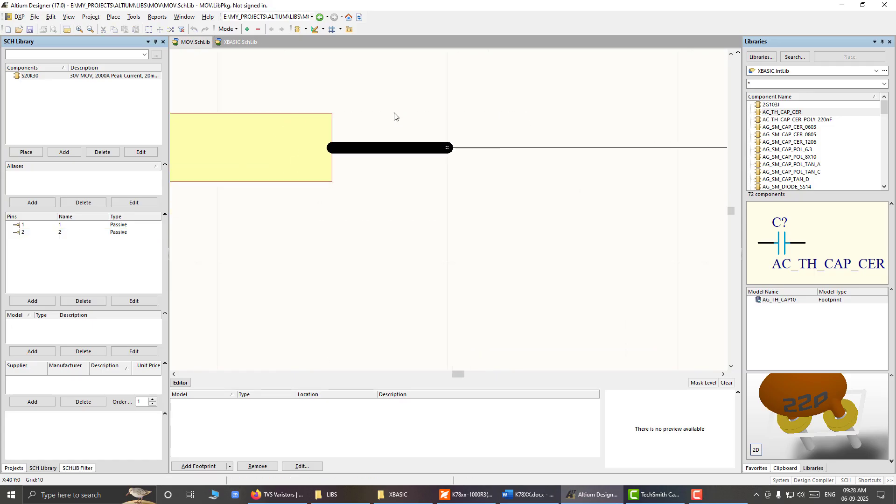
right_drag(340, 214, 425, 247)
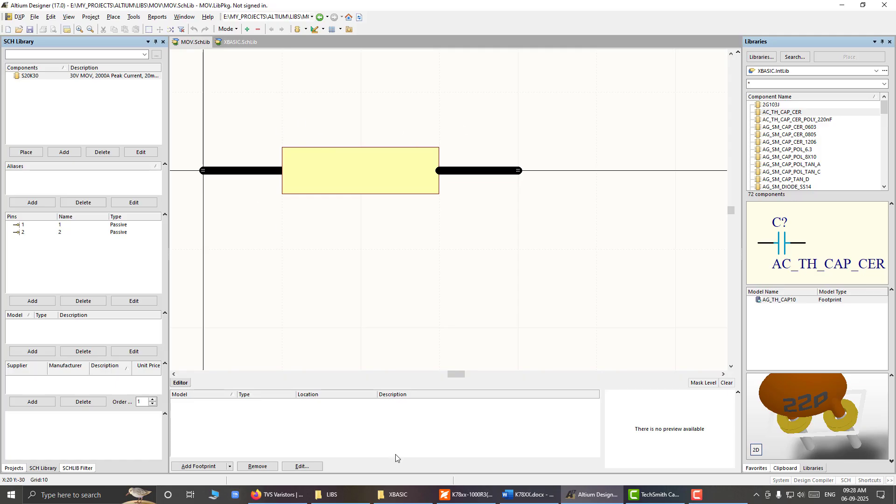
click(467, 494)
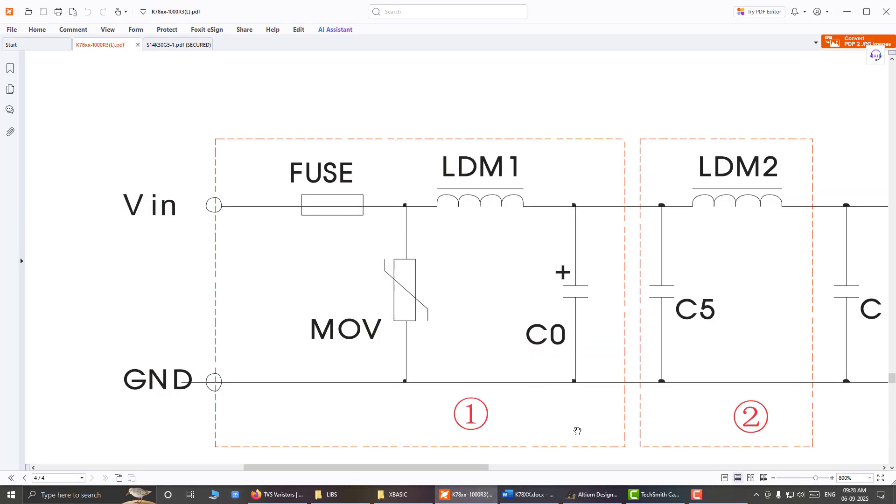
click(593, 495)
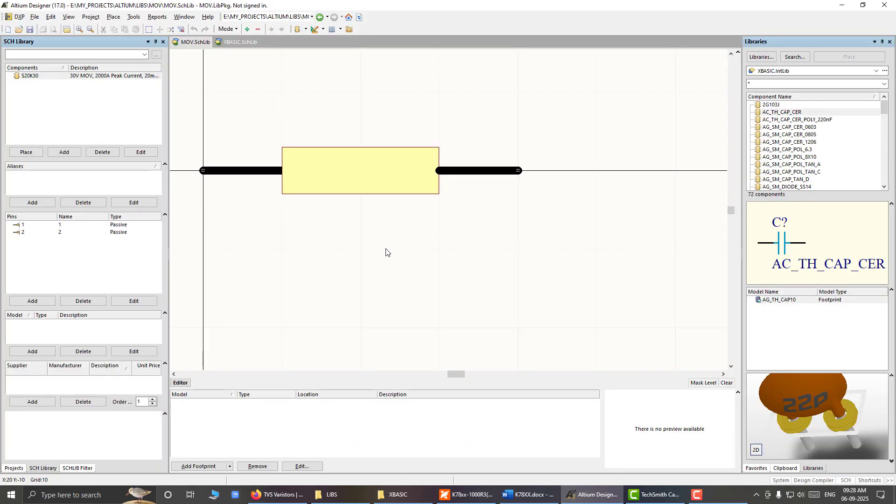
Step: Draw the varistor line across the body on grid 1, through (10, -6), (14, -6), (26, 5) and (30, 5)
click(229, 365)
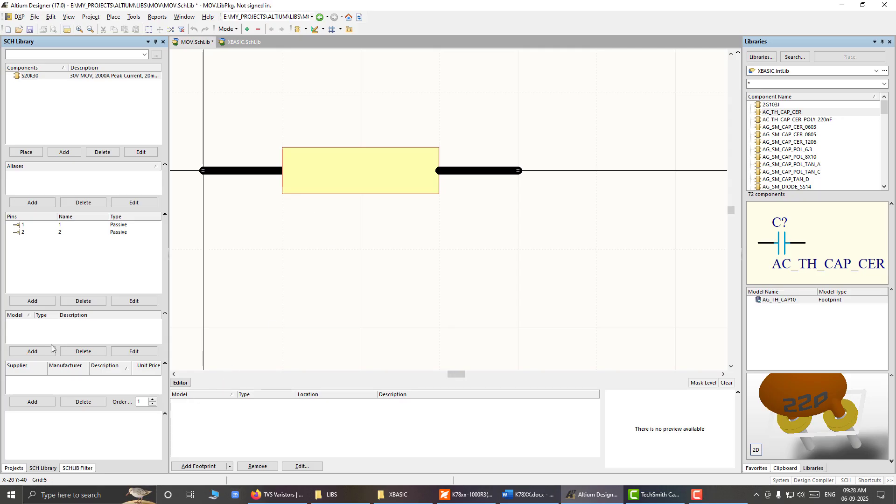
click(113, 16)
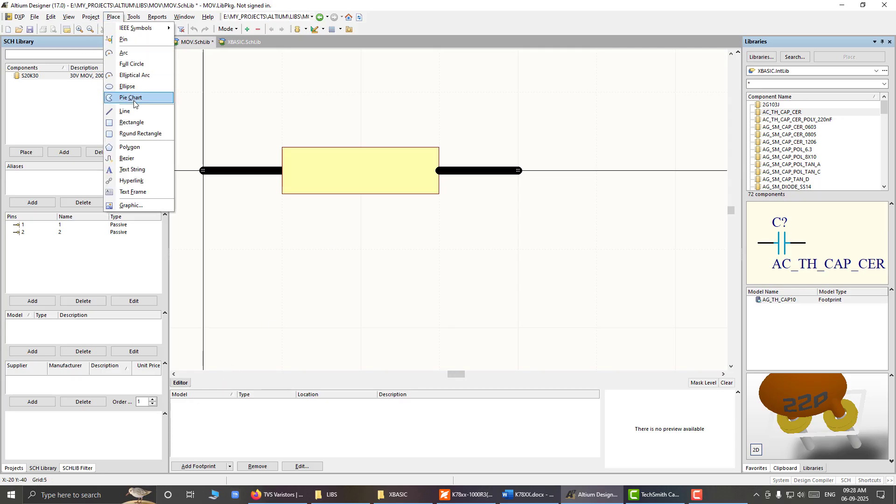
click(125, 111)
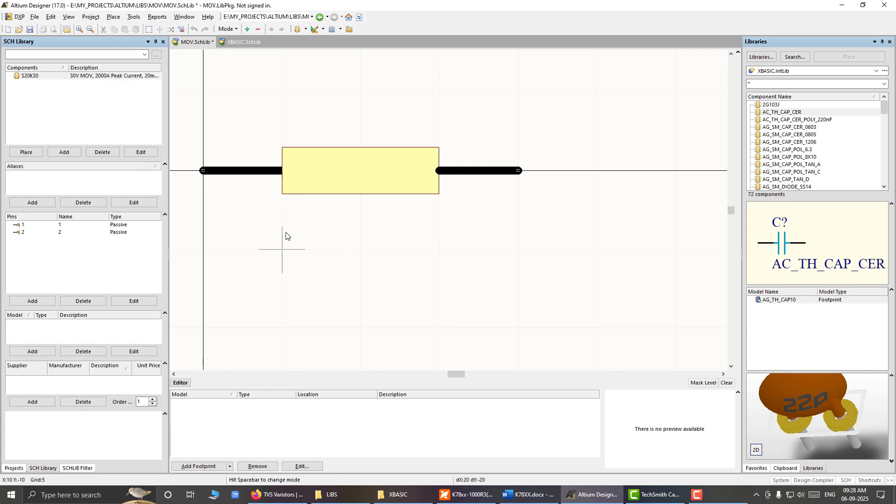
key(g)
key(g)
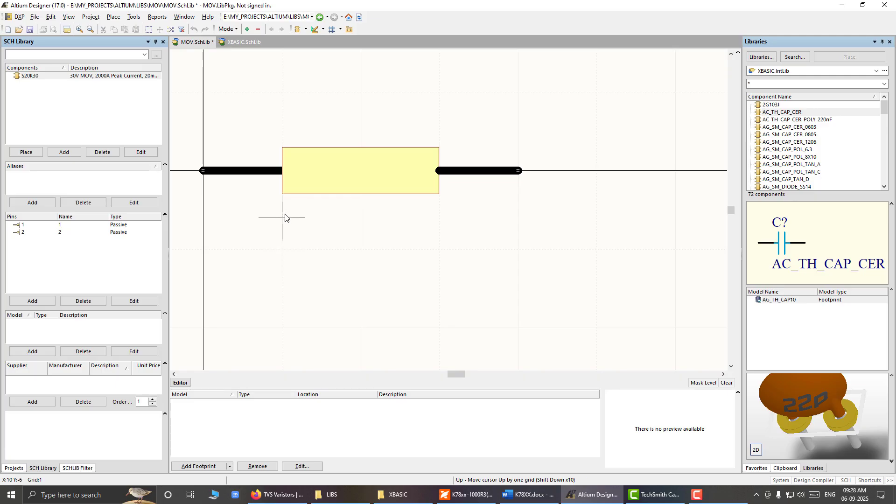
click(282, 217)
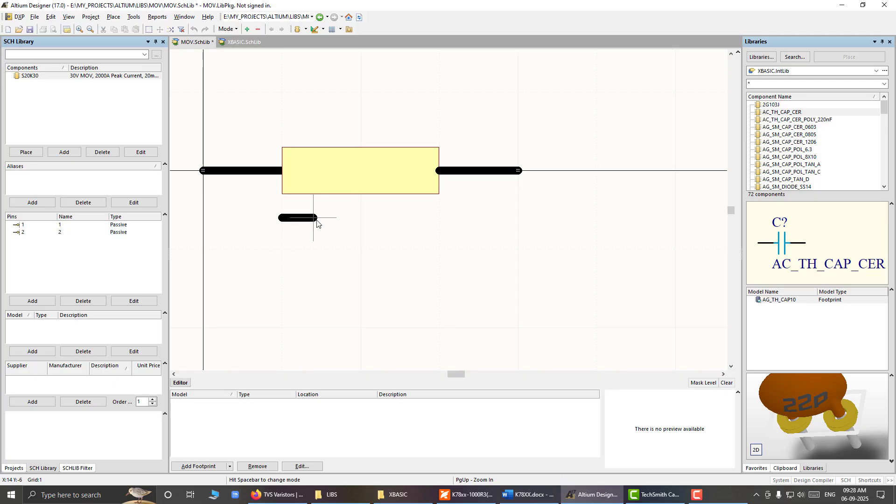
click(313, 217)
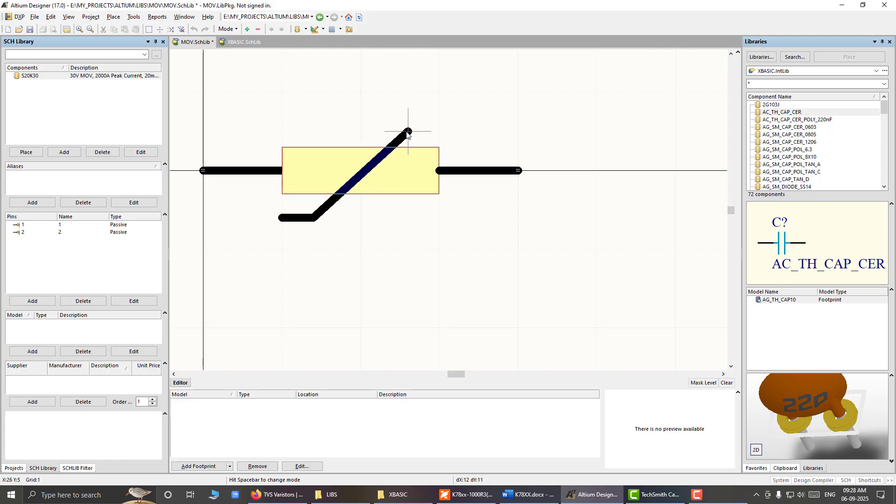
click(409, 131)
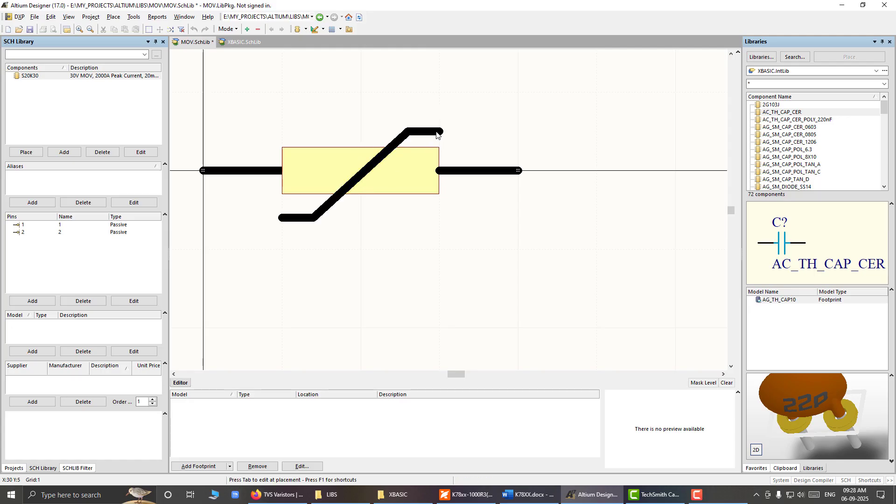
Step: Compare the symbol with the MOV drawing in K78xx-1000R3(L).pdf and its body border with the AG_SM_RES_0805 resistor in XBASIC.SchLib
click(467, 495)
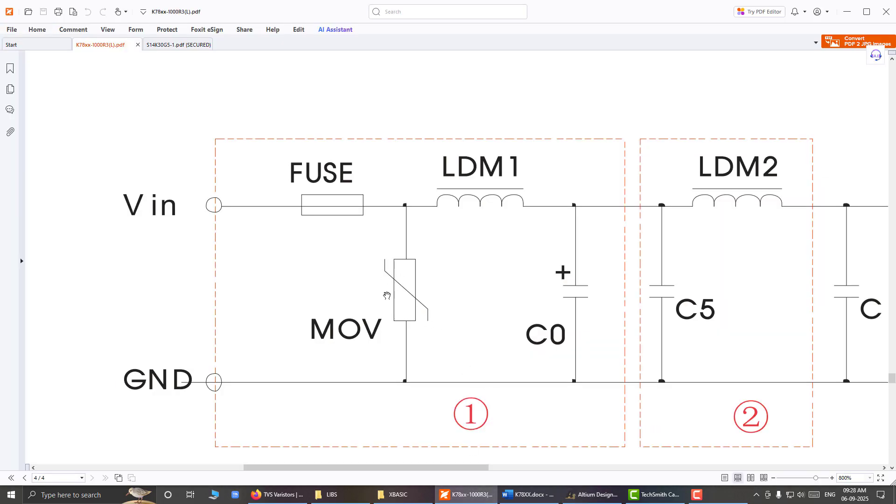
click(589, 495)
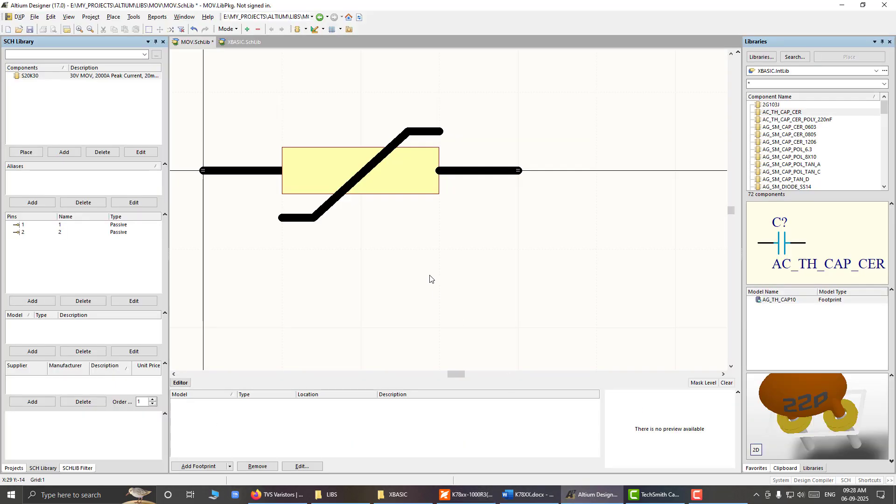
click(311, 158)
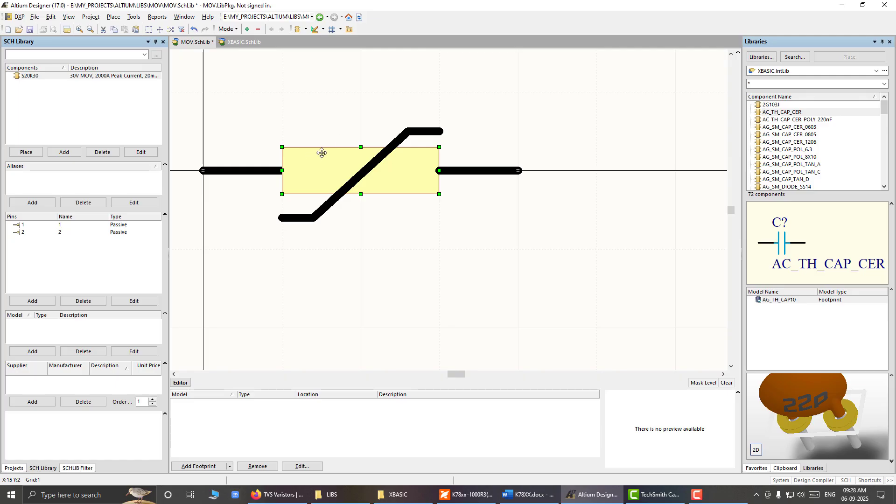
click(243, 42)
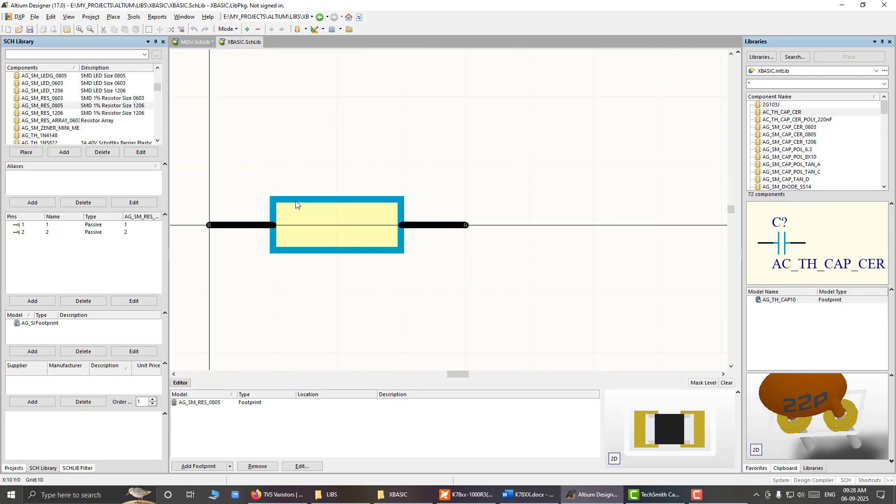
click(193, 42)
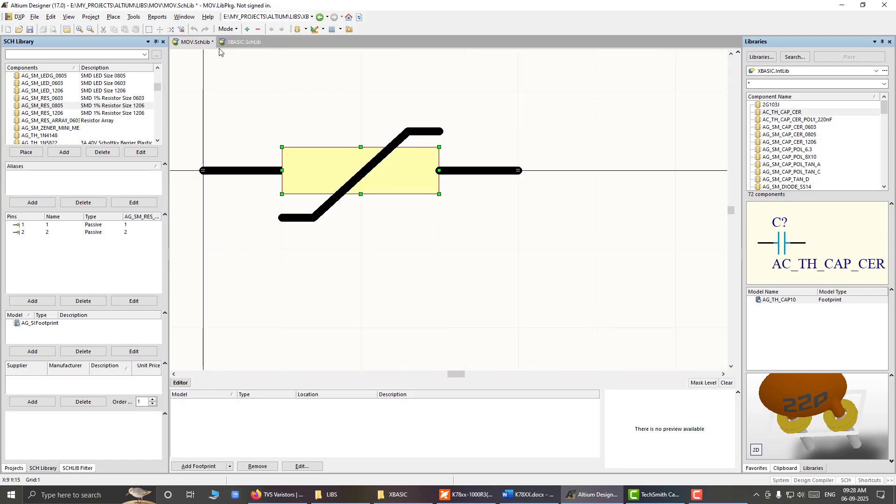
Step: Change the body rectangle's border color to the light blue basic color number 2
right_click(327, 147)
click(357, 261)
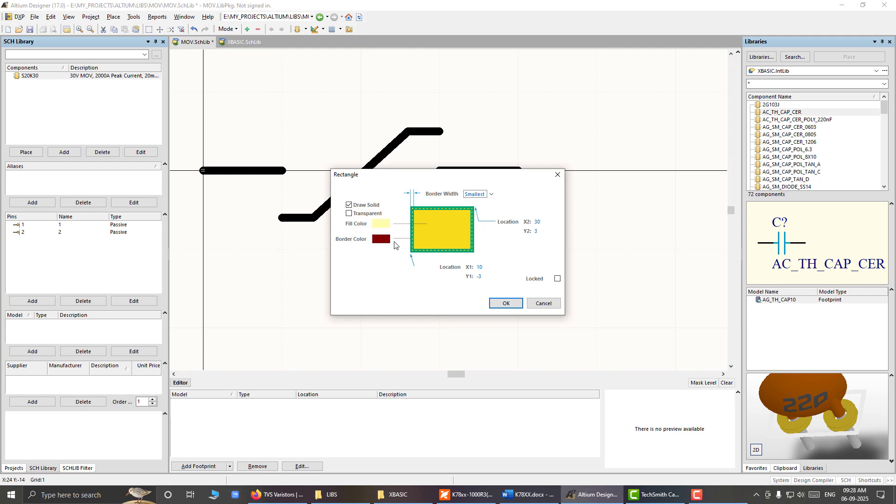
click(382, 240)
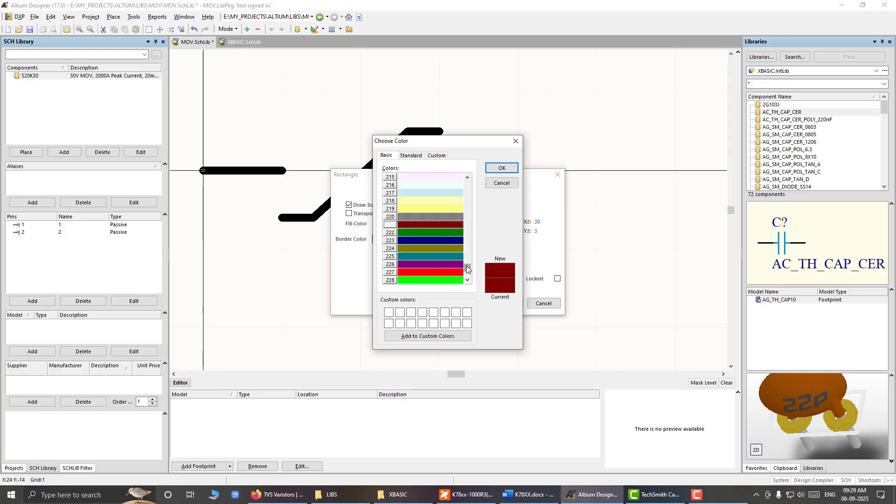
drag(468, 270, 468, 185)
click(458, 185)
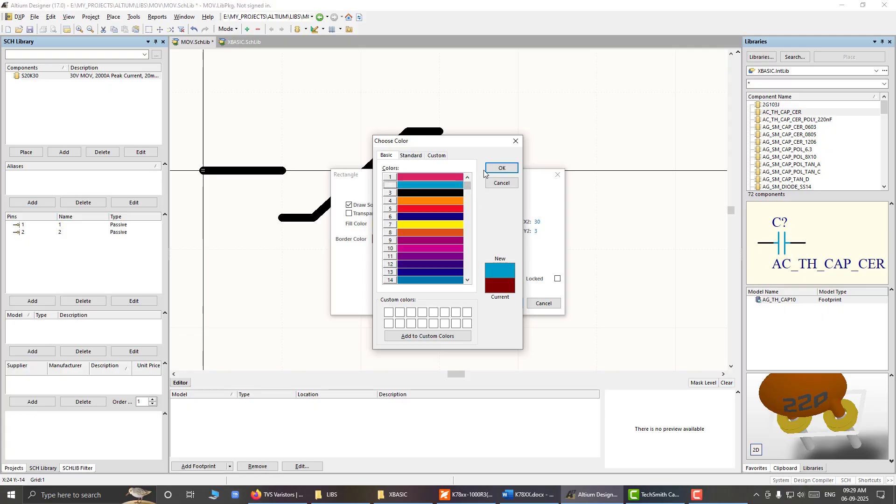
click(499, 169)
click(509, 304)
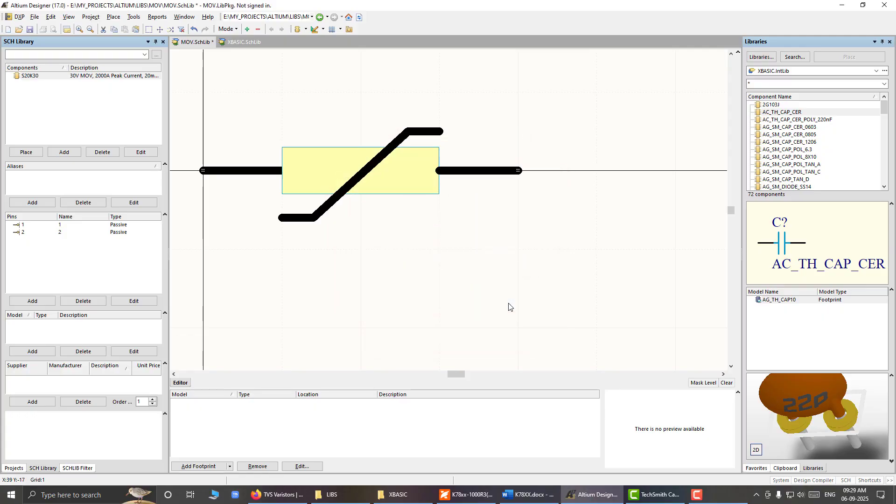
Step: Set the border width of the varistor's body rectangle to Small
click(328, 150)
right_click(328, 149)
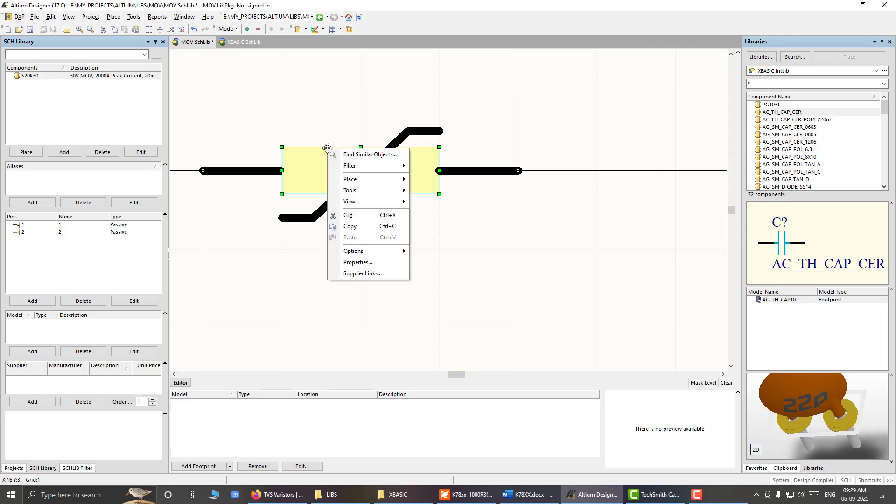
click(369, 263)
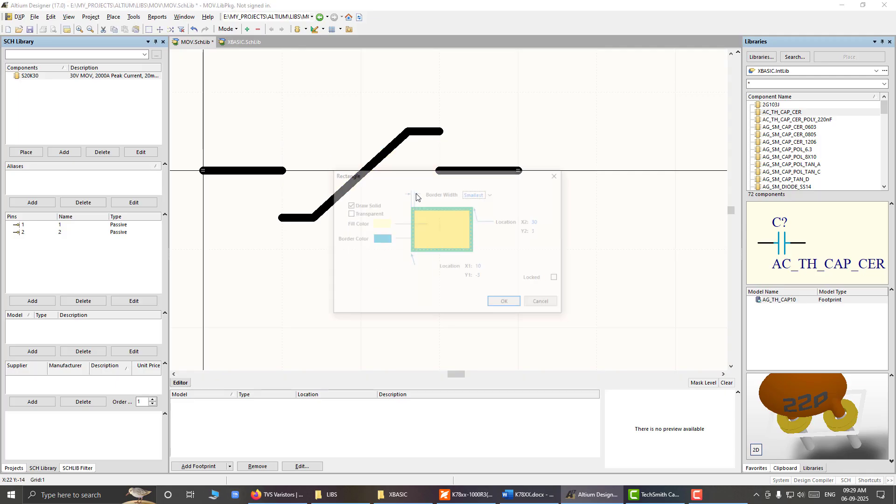
click(490, 194)
click(491, 218)
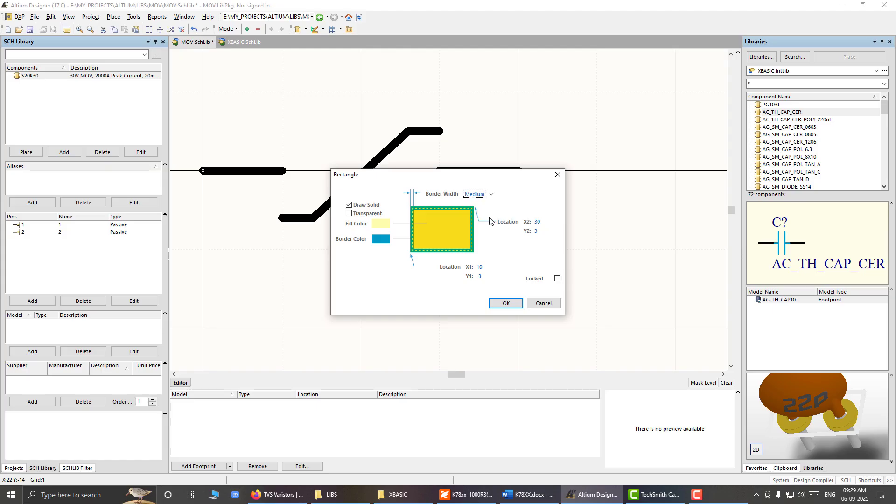
click(491, 194)
click(490, 229)
click(505, 303)
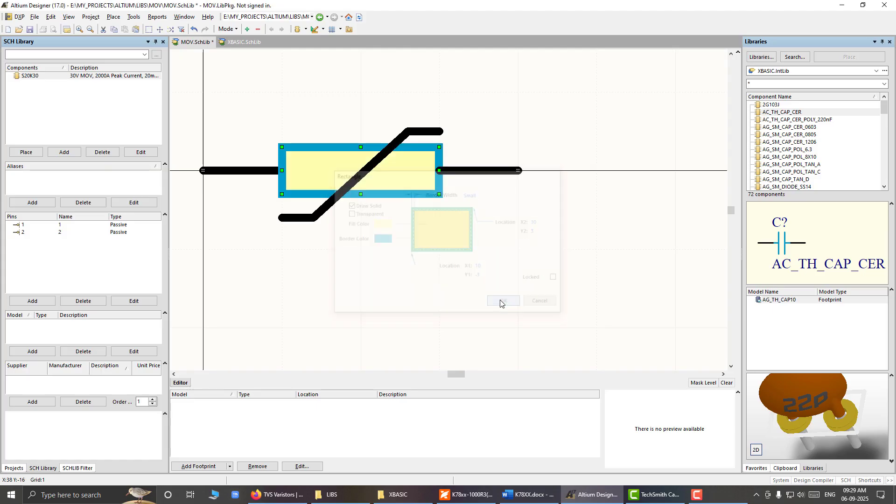
Step: Compare the varistor body's border with the AG_SM_RES_0805 resistor symbol in XBASIC.SchLib
click(243, 42)
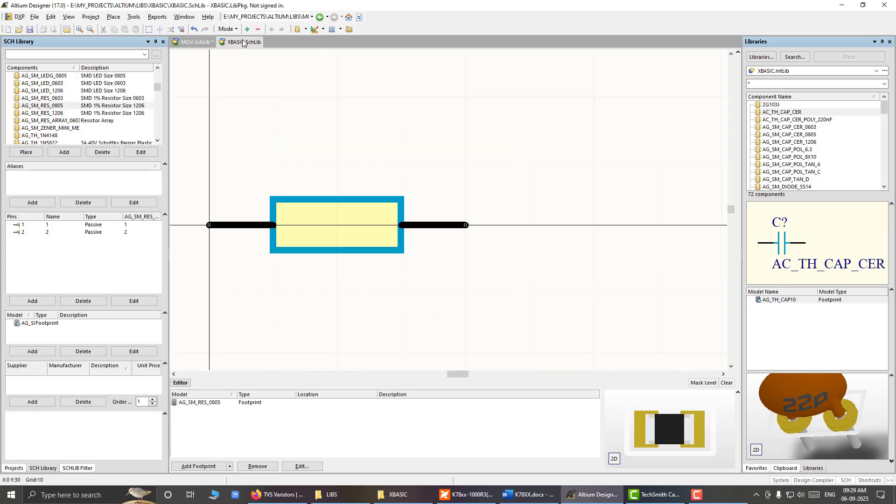
click(195, 42)
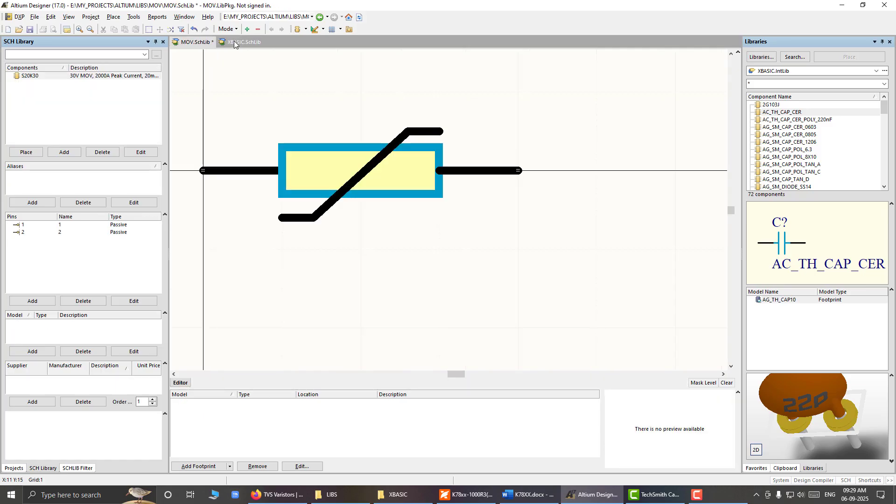
click(201, 42)
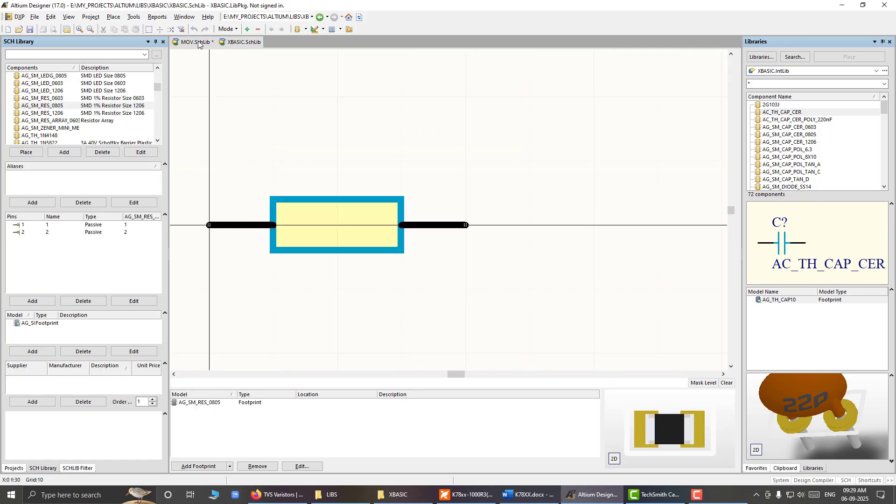
click(239, 43)
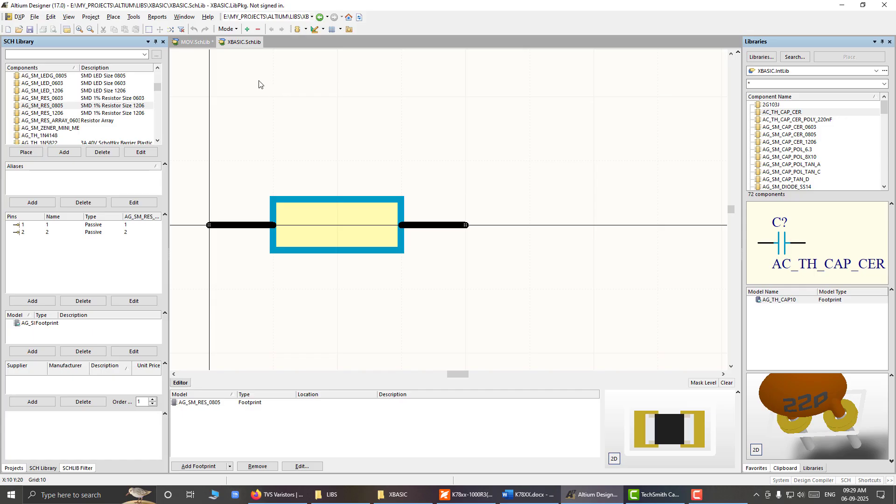
click(196, 44)
Step: Save MOV.SchLib and compile the integrated library MOV.LibPkg
key(ctrl+s)
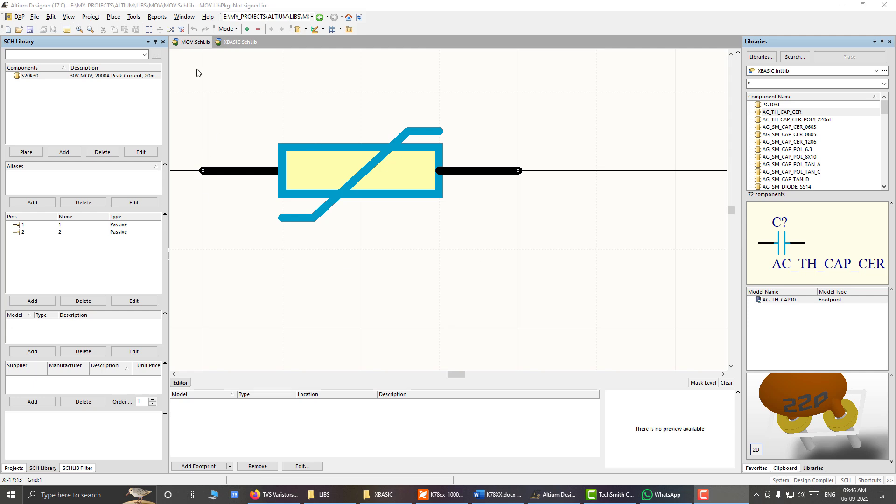
click(405, 276)
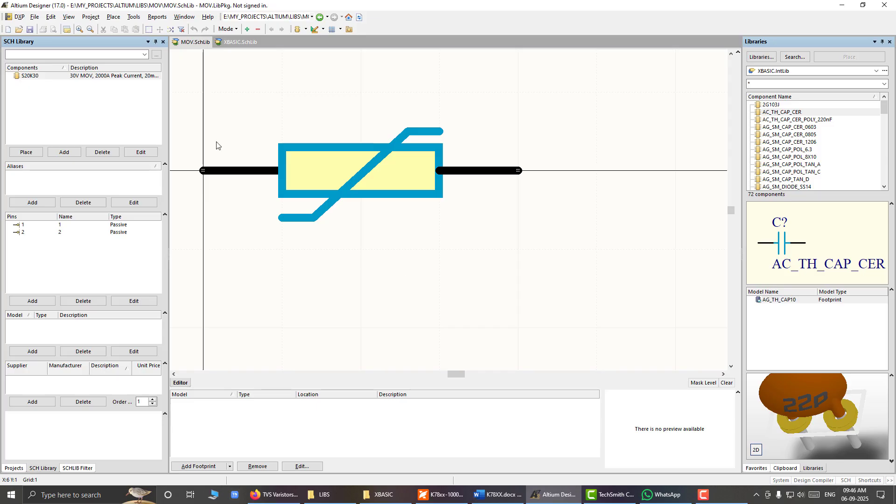
click(91, 18)
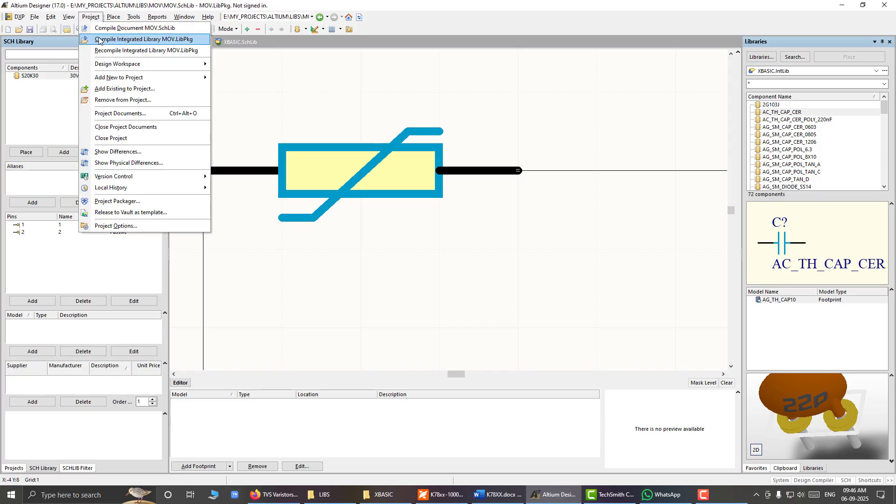
click(99, 39)
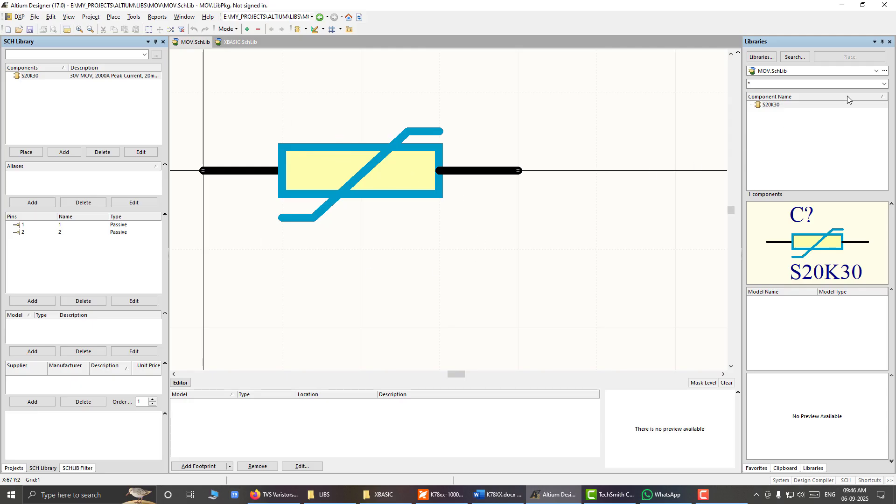
Step: Look through the list of available libraries for the compiled MOV.IntLib
click(875, 73)
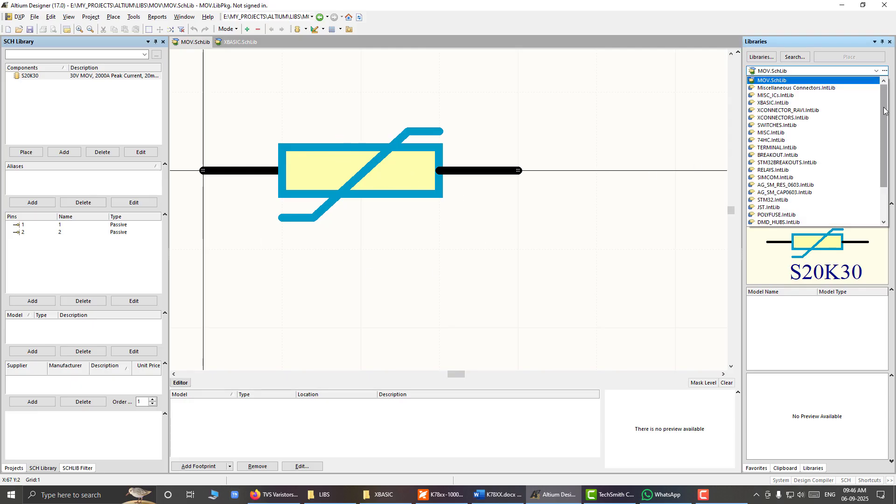
scroll(880, 161, down, 2)
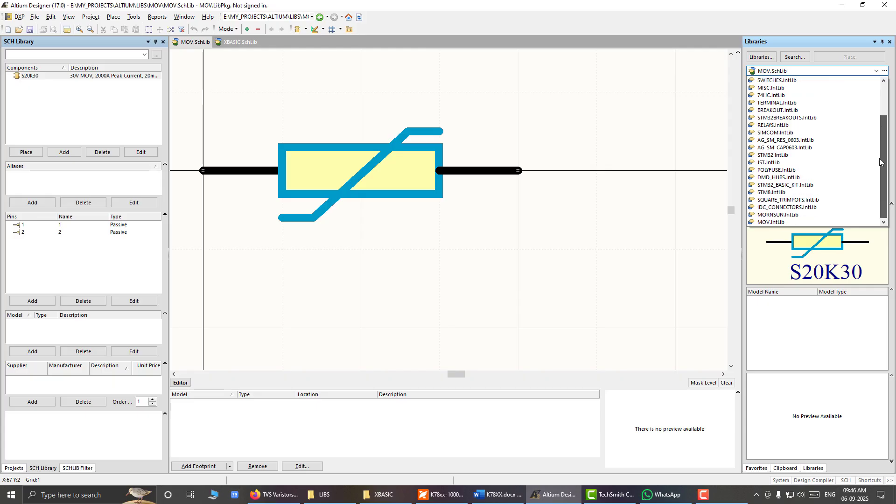
scroll(882, 161, up, 2)
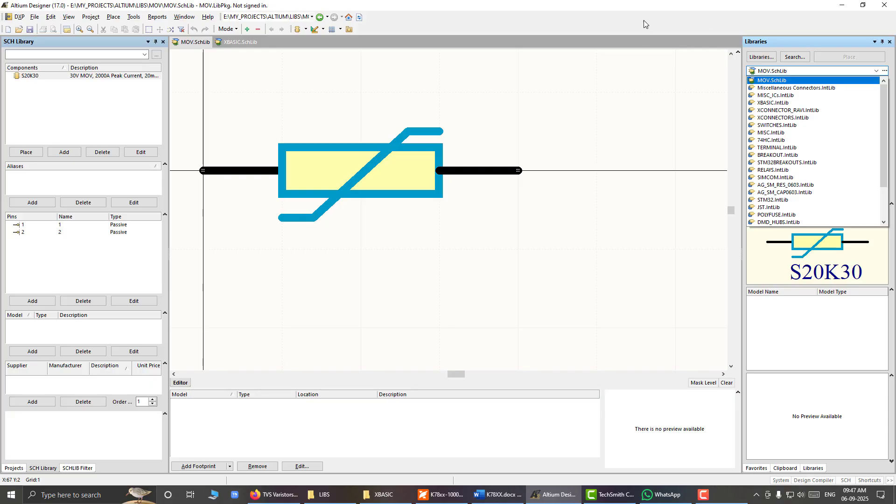
click(607, 87)
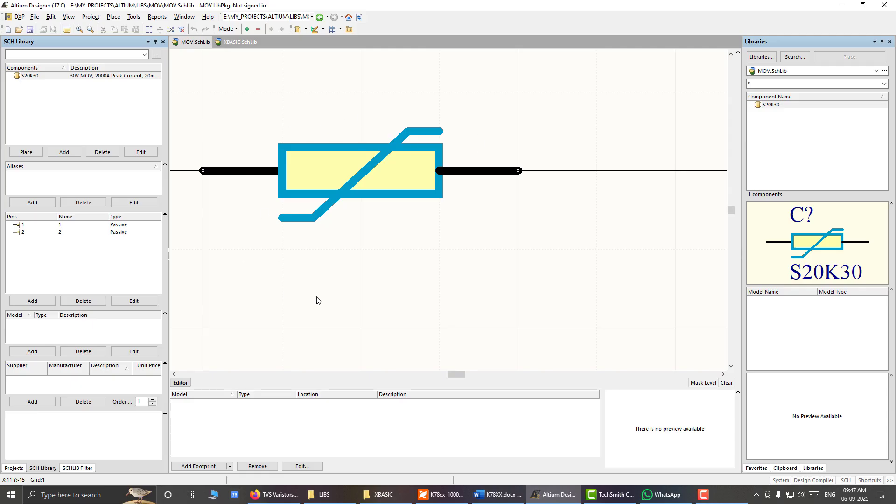
Step: Show the project tree and save all open documents and projects
click(19, 469)
click(34, 16)
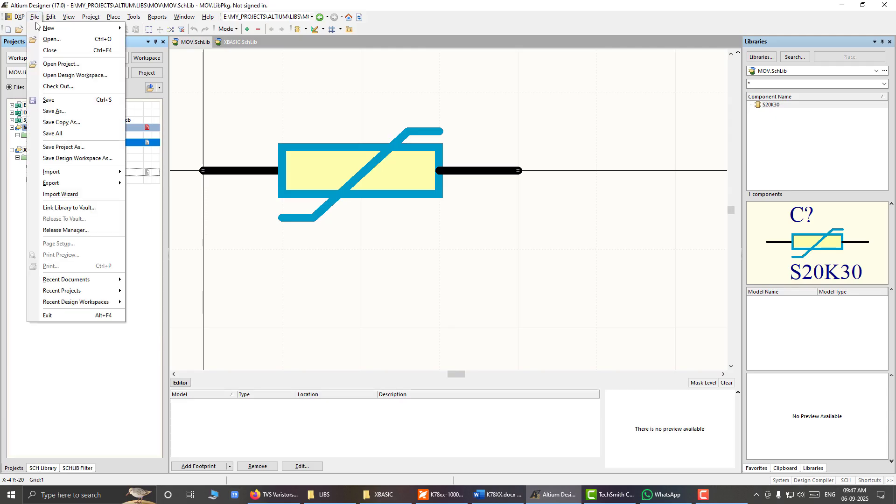
click(68, 133)
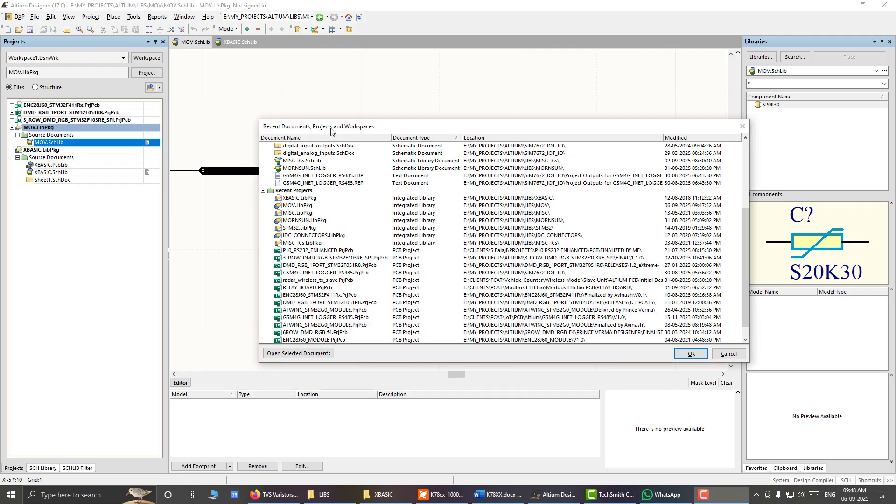
Step: Open the recent project RELAY_BOARD.PrjPcb and its schematic RELAY_BOARD.SchDoc
click(330, 128)
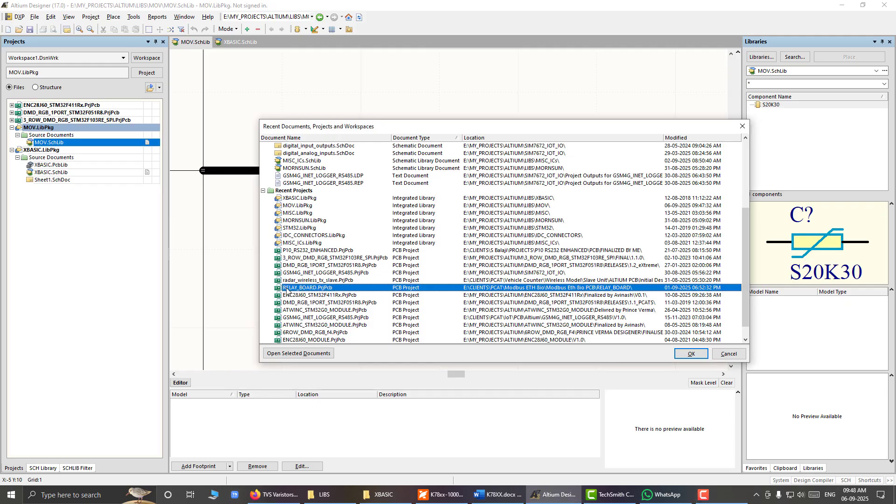
drag(380, 132, 306, 91)
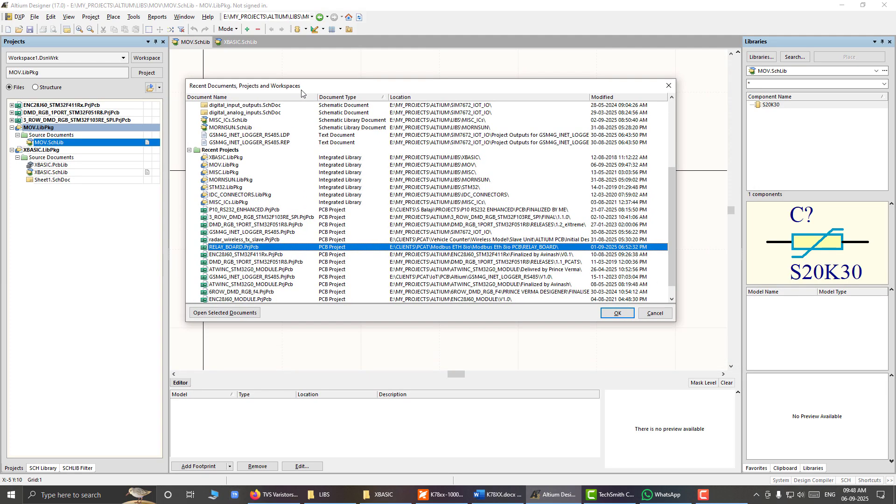
click(616, 313)
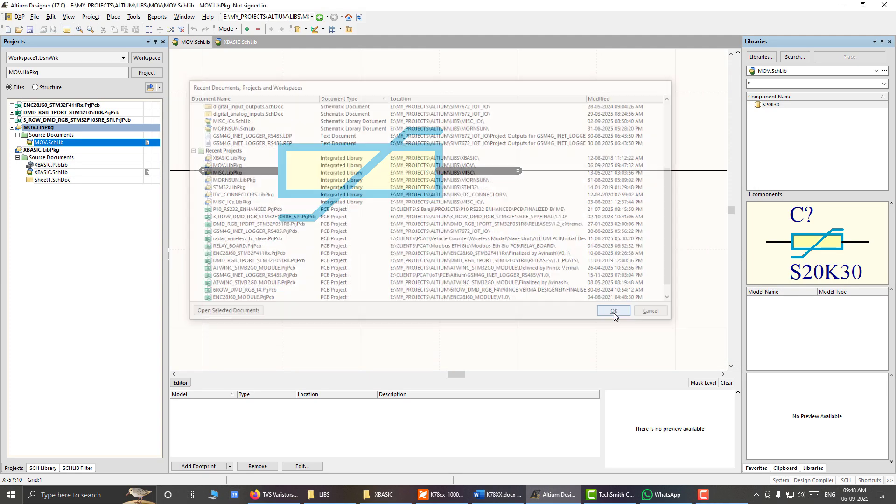
double_click(89, 203)
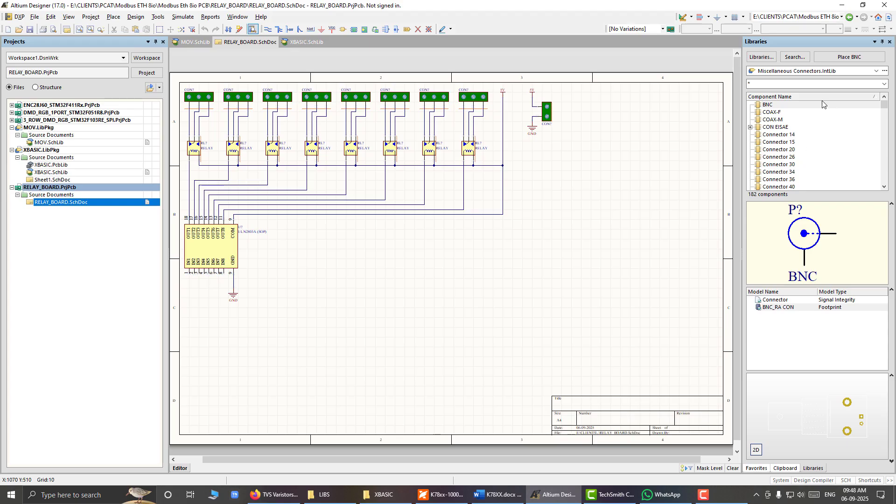
Step: Browse the components of MOV.IntLib and XBASIC.IntLib from the relay board schematic
click(877, 71)
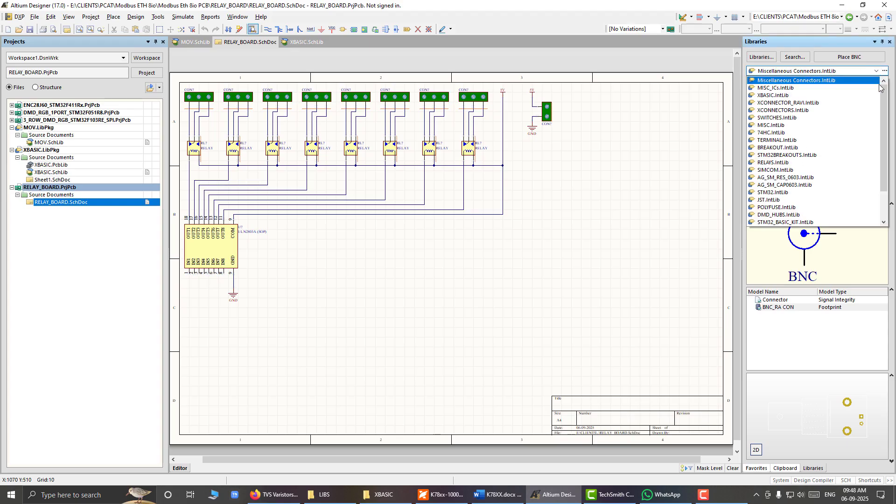
drag(884, 108, 884, 133)
click(786, 223)
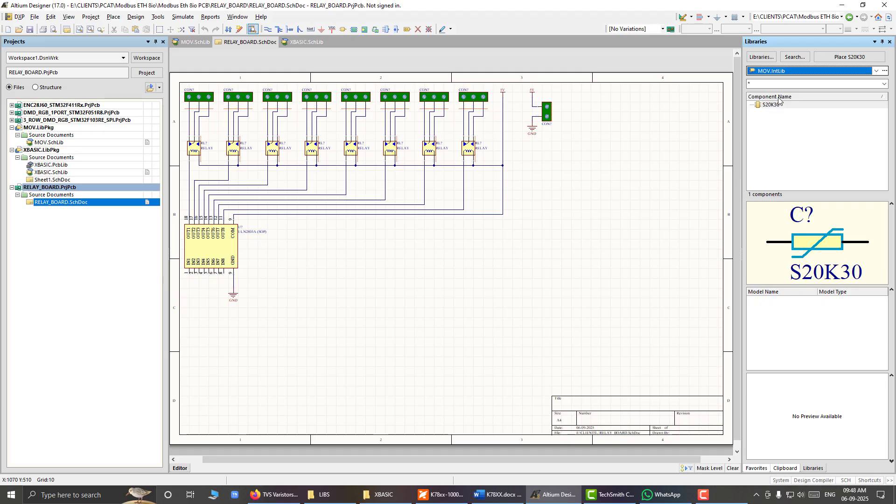
click(877, 71)
drag(884, 123, 884, 94)
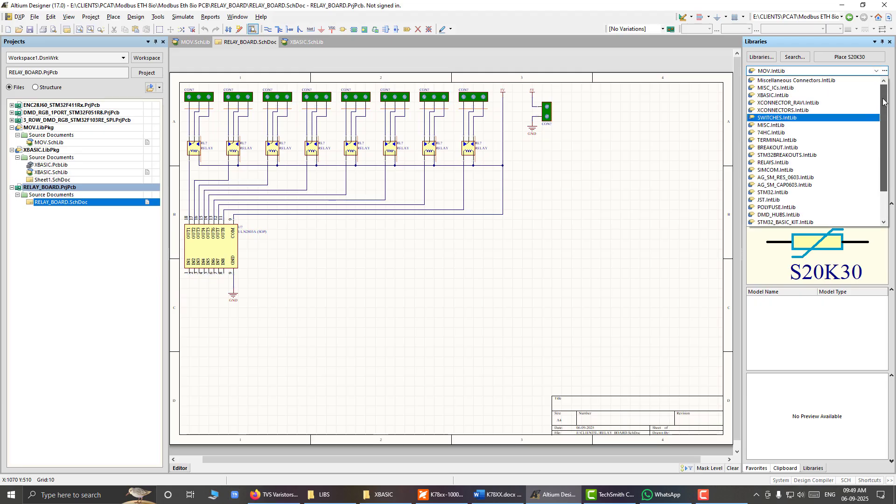
click(794, 95)
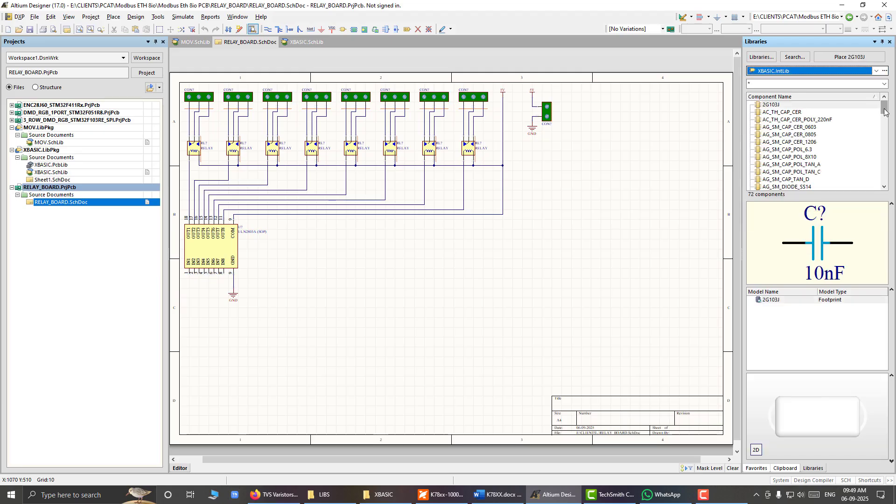
scroll(881, 123, down, 20)
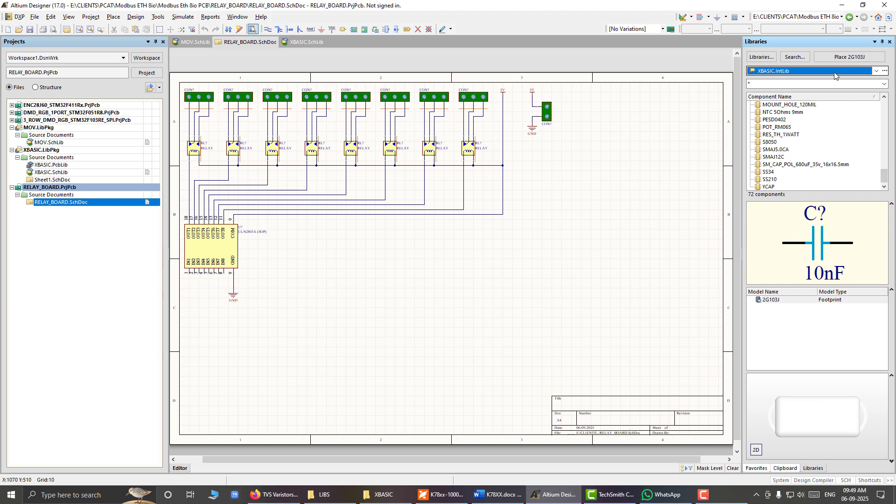
Step: Place the S20K30 varistor from MOV.IntLib in the empty area below the two-pin power connector
click(877, 71)
scroll(809, 204, down, 2)
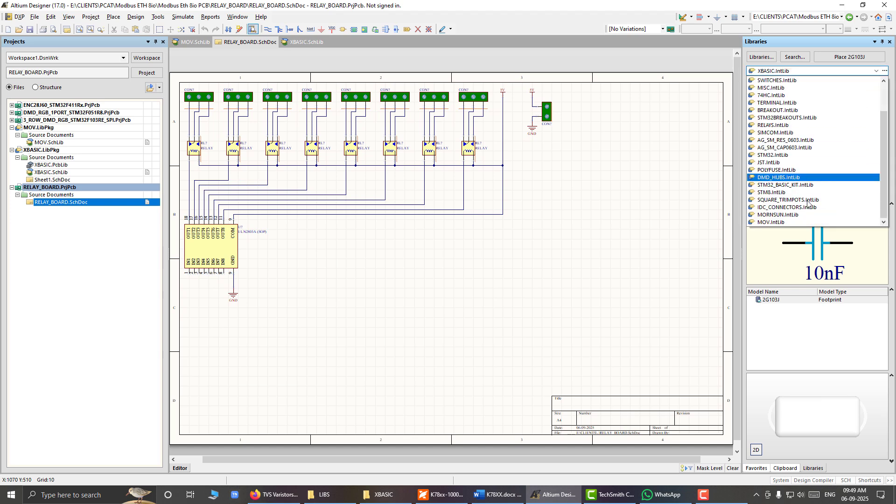
click(784, 223)
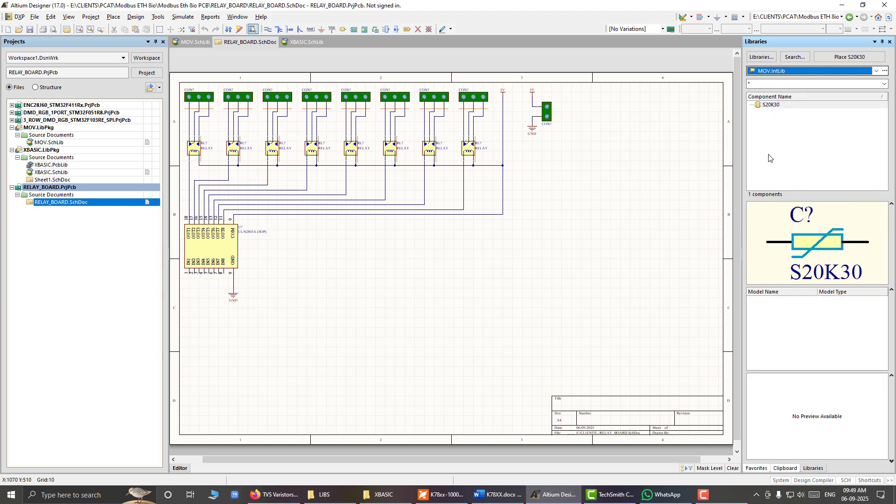
click(771, 105)
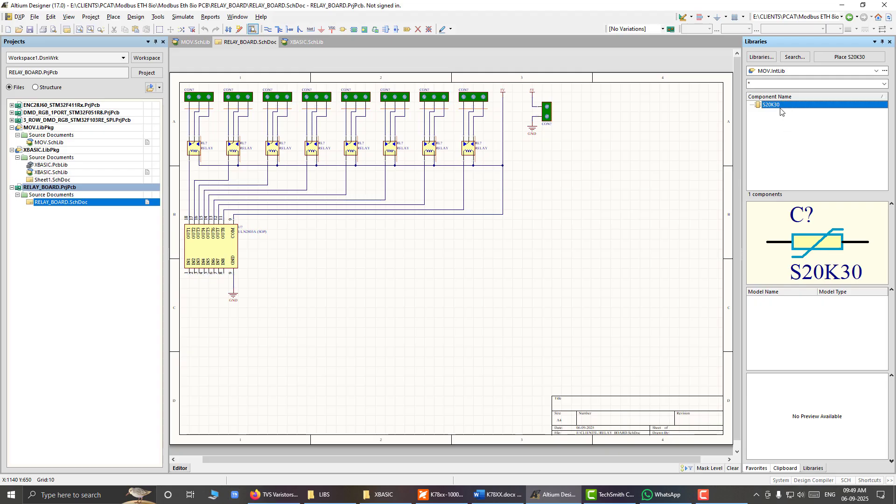
drag(777, 107, 577, 239)
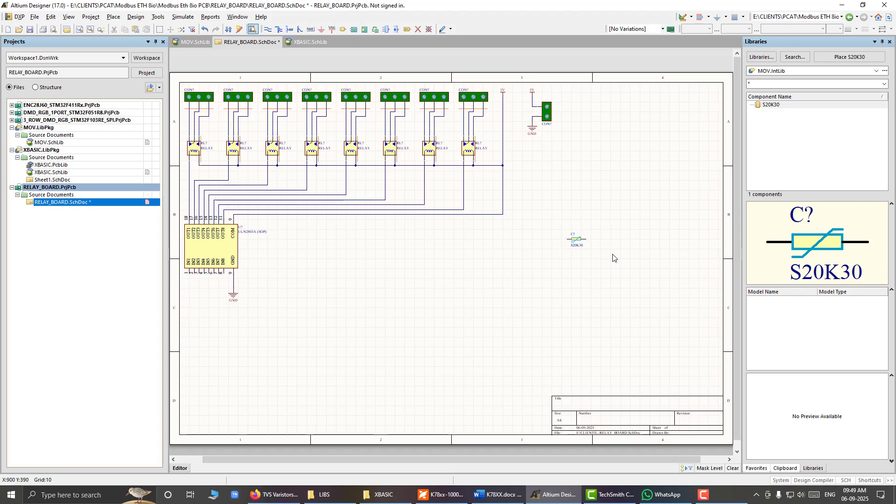
ctrl+scroll(589, 247, up, 4)
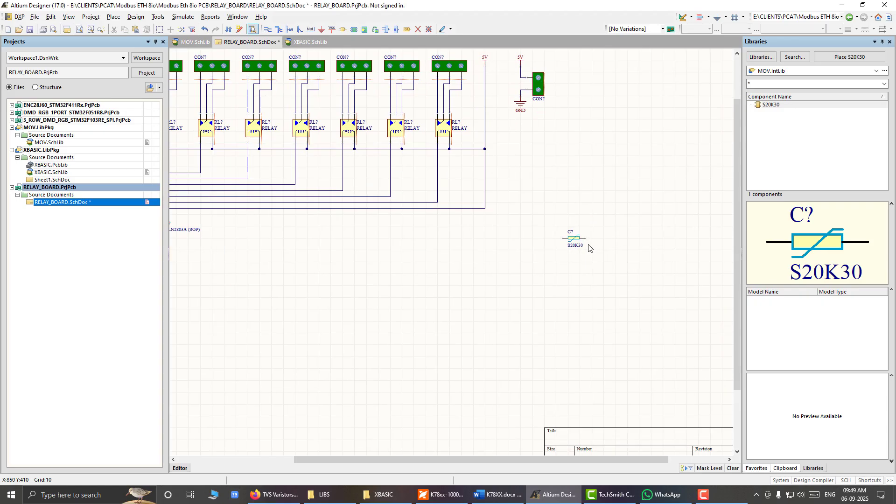
ctrl+scroll(608, 233, down, 5)
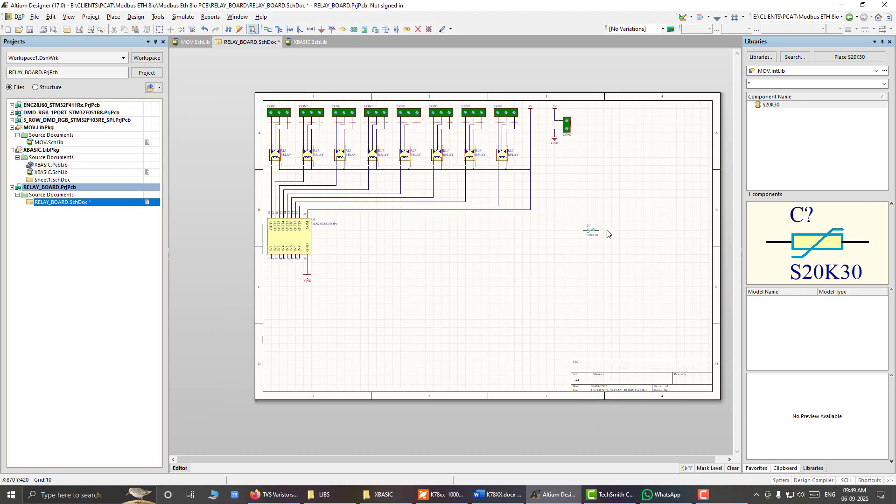
ctrl+scroll(608, 234, up, 1)
ctrl+scroll(612, 236, up, 3)
ctrl+scroll(614, 236, up, 2)
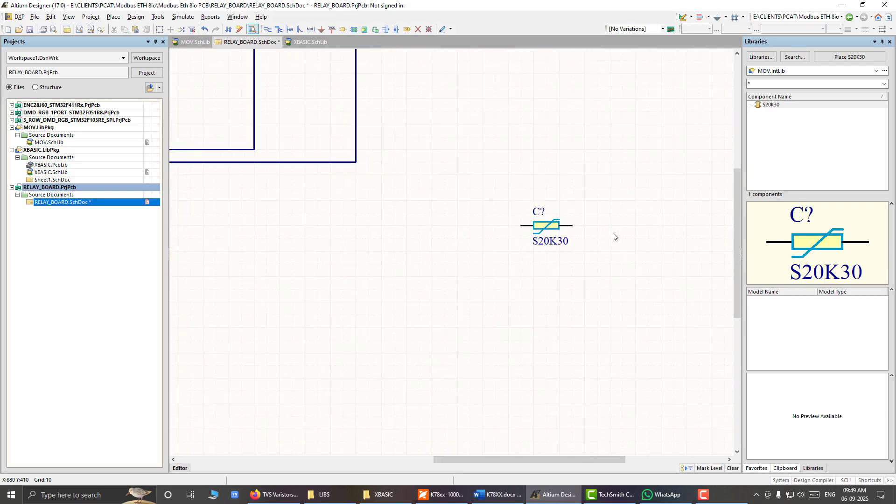
right_click(498, 229)
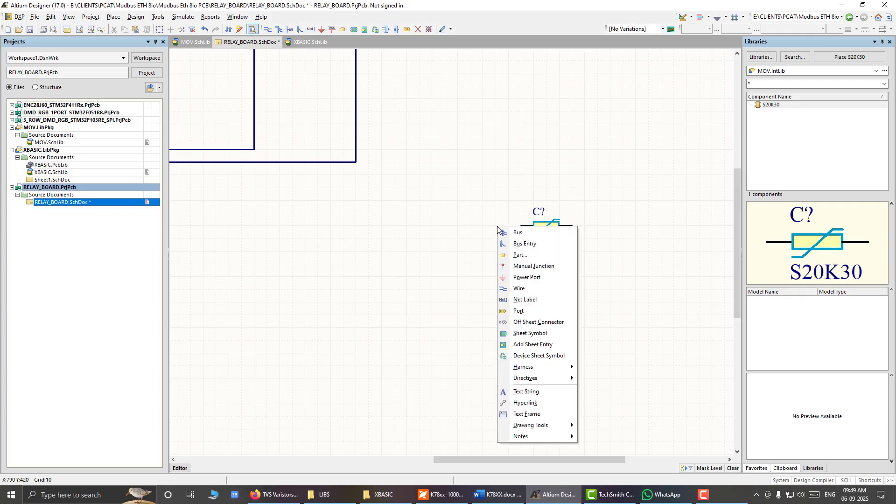
key(w)
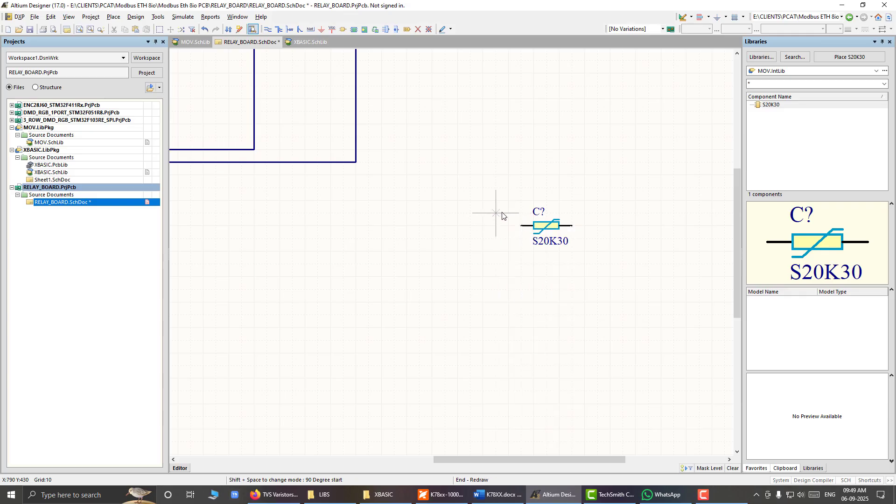
key(Left)
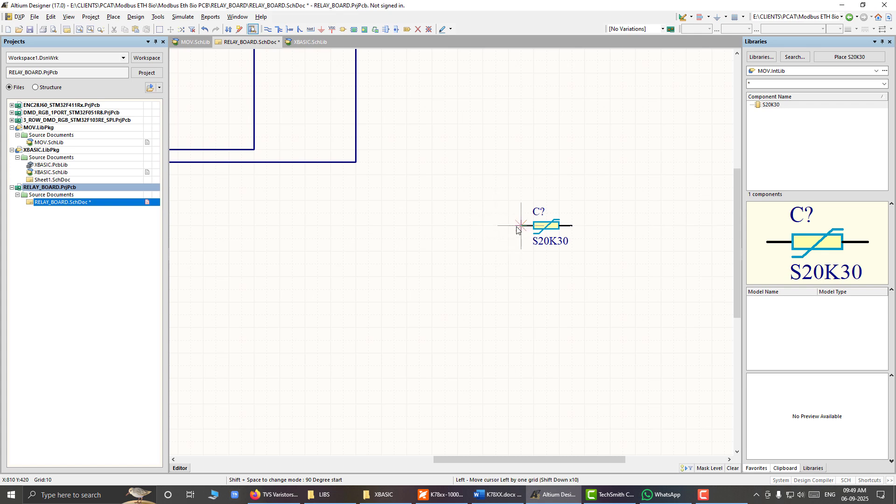
key(Escape)
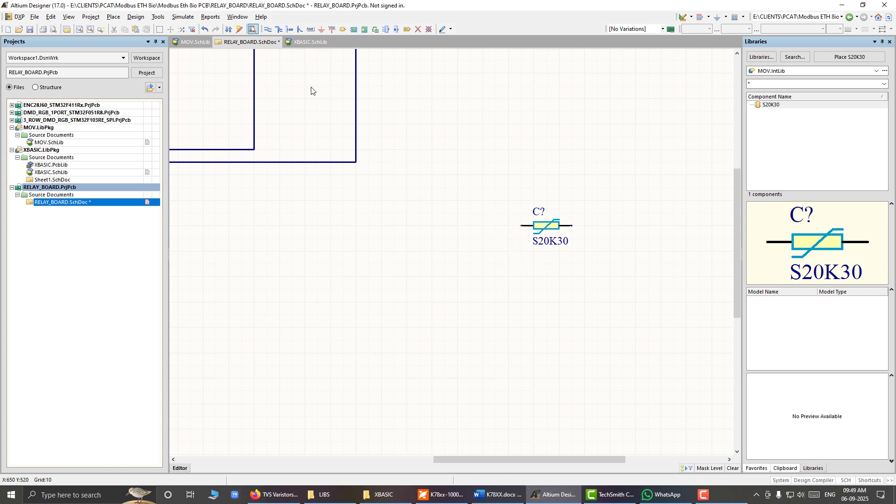
Step: Draw a straight wire outward from the S20K30 varistor's left pin and a wire from its right pin that turns upward
click(111, 17)
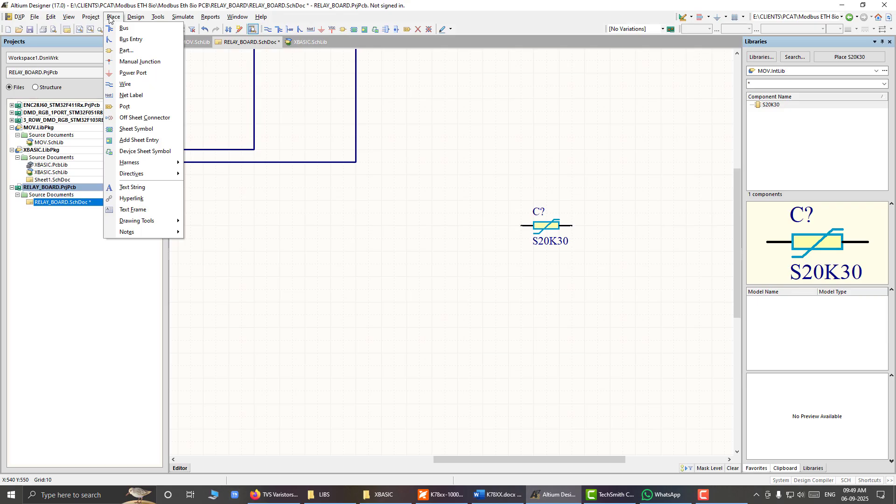
click(126, 84)
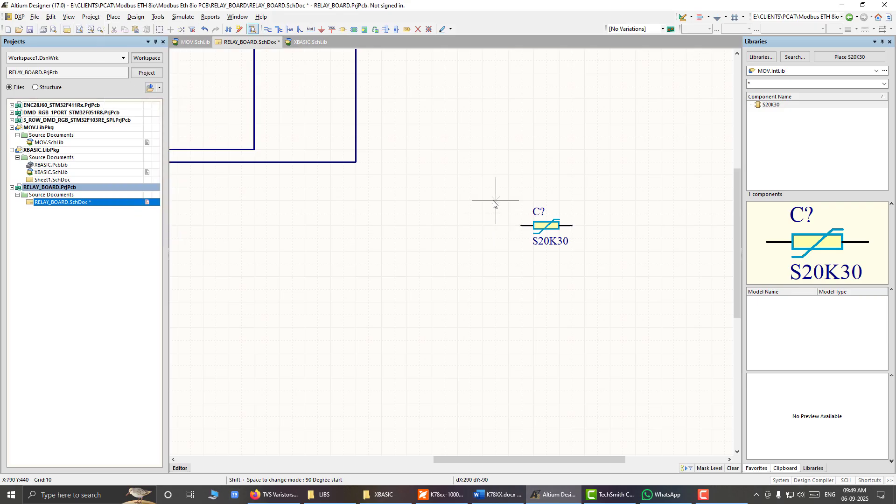
ctrl+scroll(380, 229, down, 2)
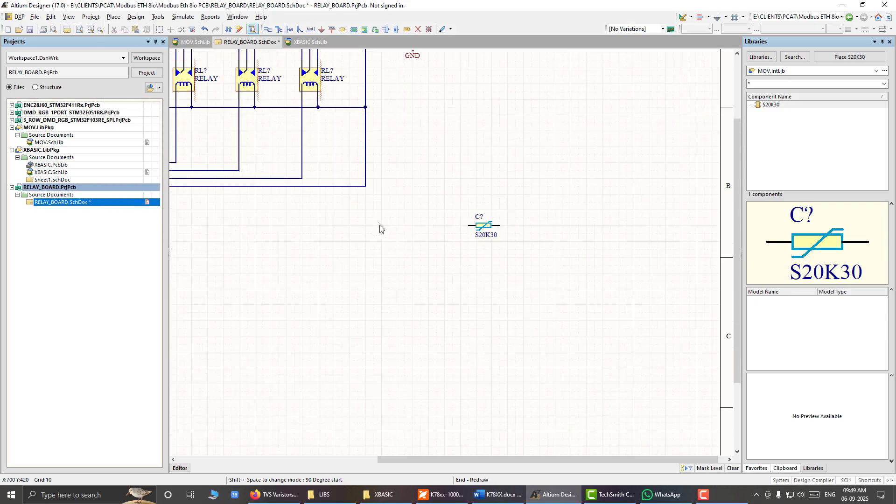
ctrl+scroll(380, 229, down, 2)
ctrl+scroll(438, 231, up, 4)
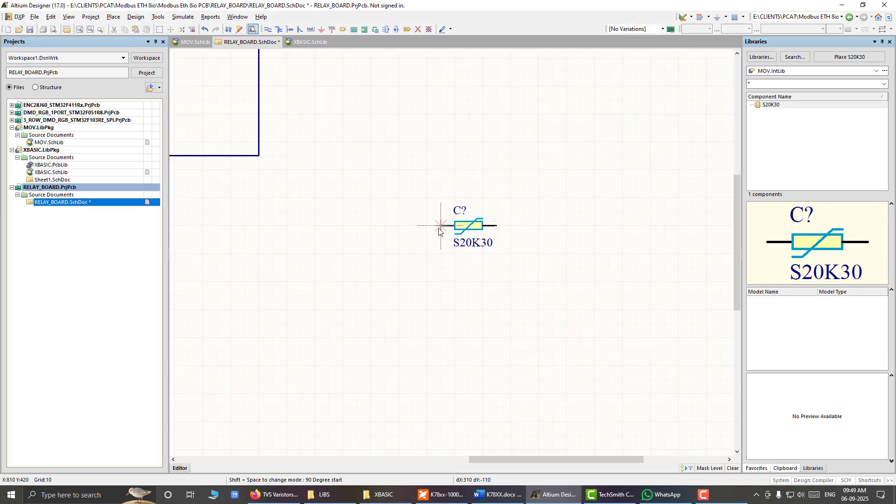
click(441, 226)
double_click(381, 231)
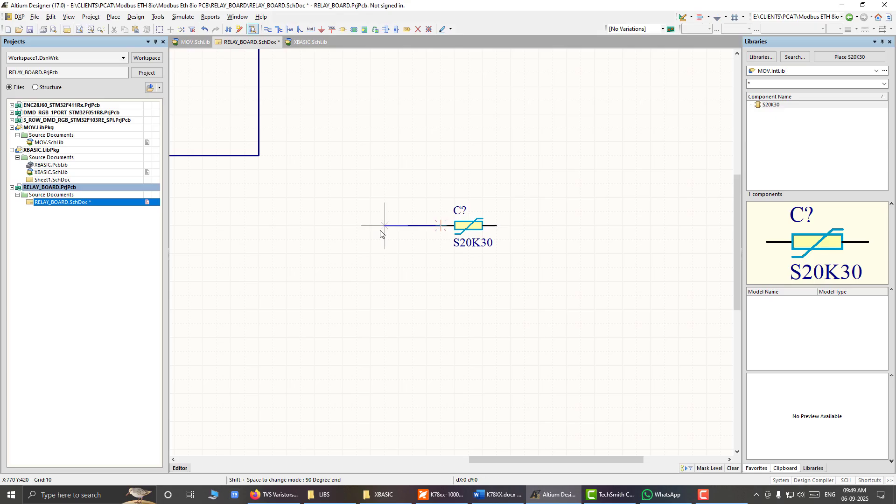
click(499, 227)
key(p)
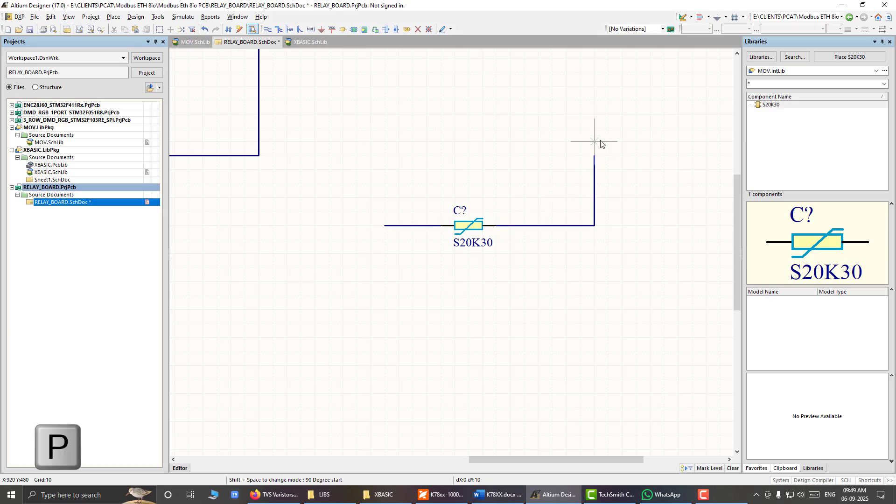
right_click(601, 144)
key(w)
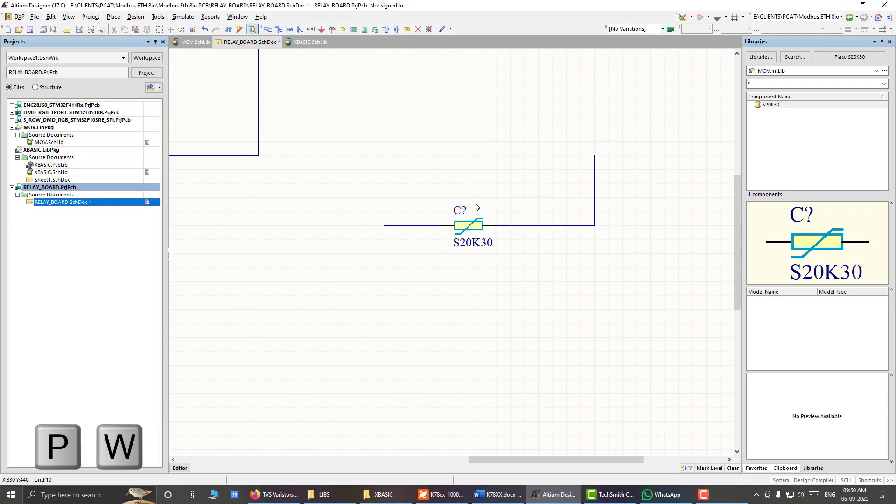
Step: Place the AC_TH_CAP_CER capacitor from XBASIC.IntLib just below the S20K30 varistor
click(878, 71)
scroll(805, 97, up, 2)
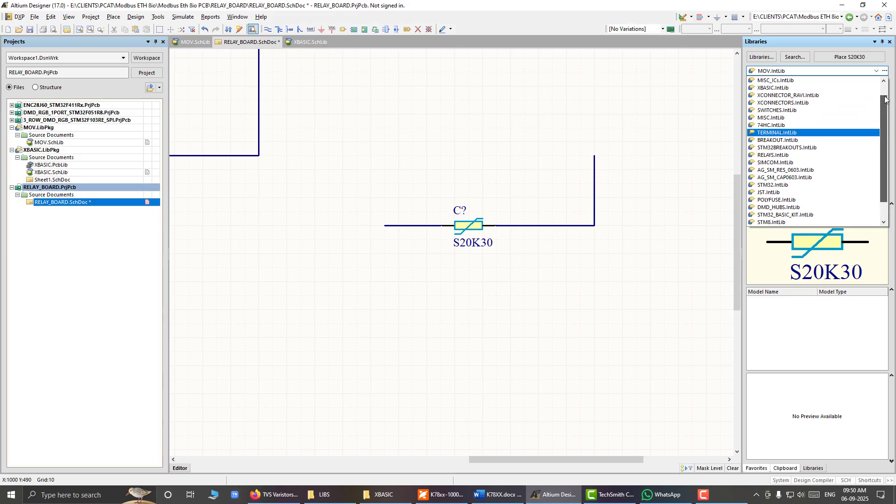
click(805, 97)
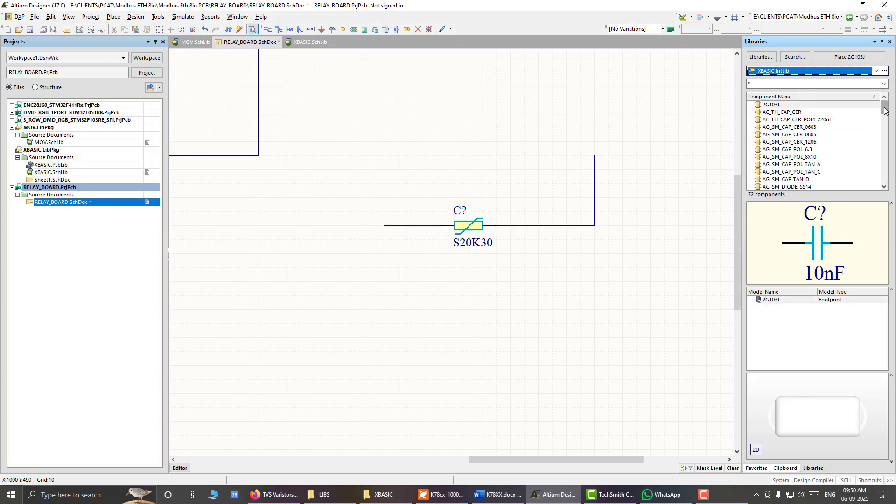
click(798, 112)
drag(797, 113, 441, 282)
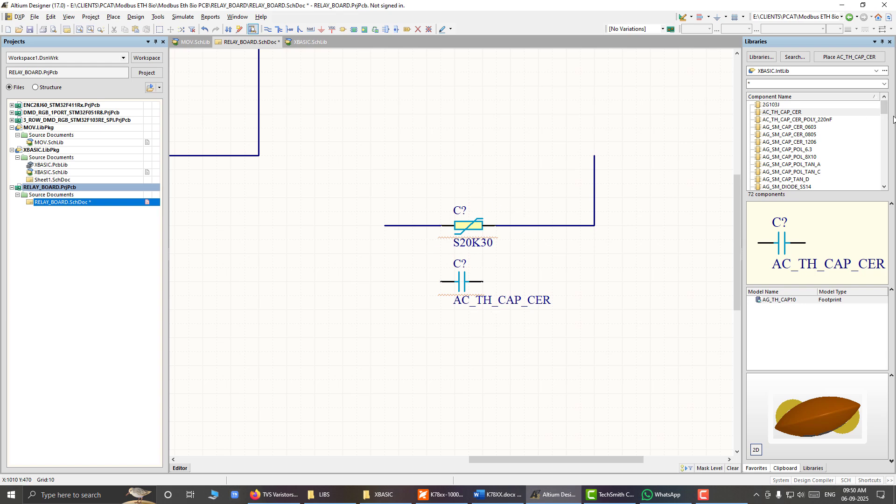
Step: Place the AG_SM_RES_1206 resistor from XBASIC.IntLib just above the varistor to compare the symbol sizes
drag(885, 108, 886, 127)
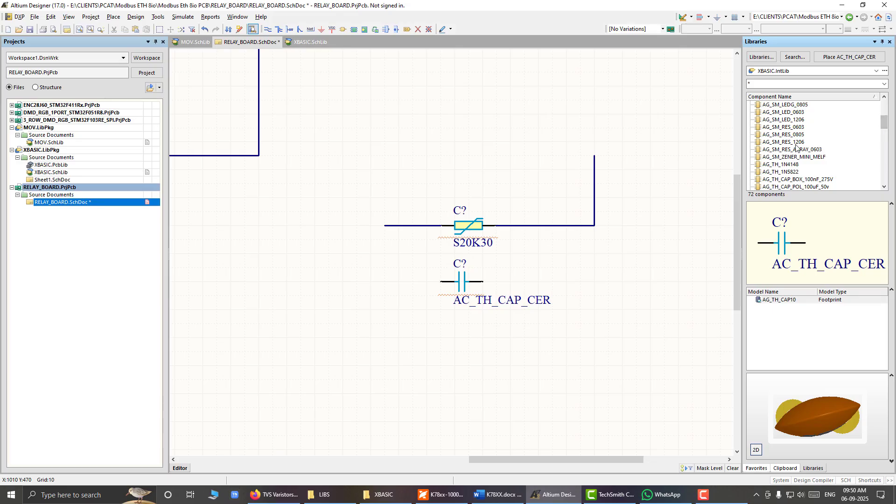
click(833, 142)
drag(789, 149, 441, 184)
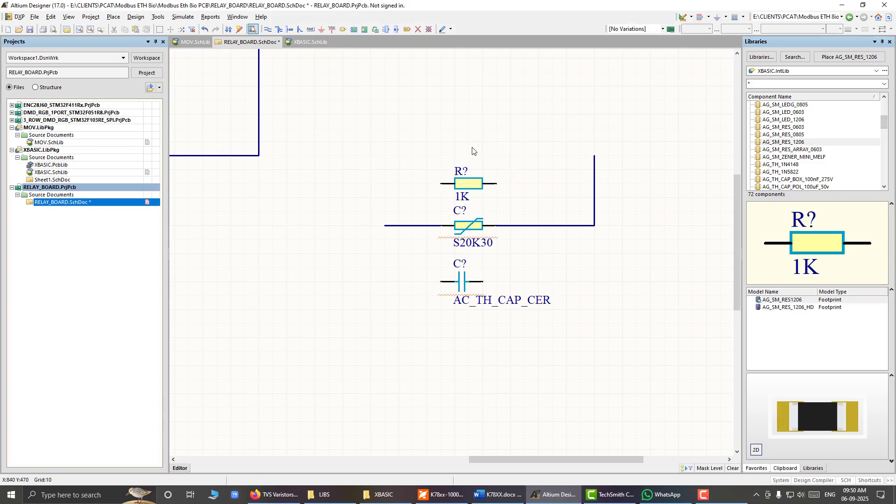
ctrl+scroll(431, 261, up, 3)
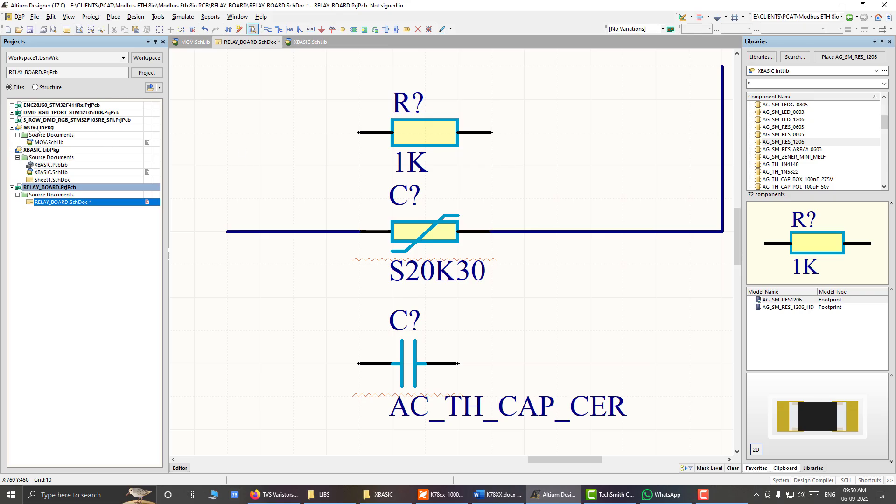
Step: In MOV.SchLib, enlarge the S20K30 symbol's rectangle by one grid unit at both its upper and lower edges
click(47, 143)
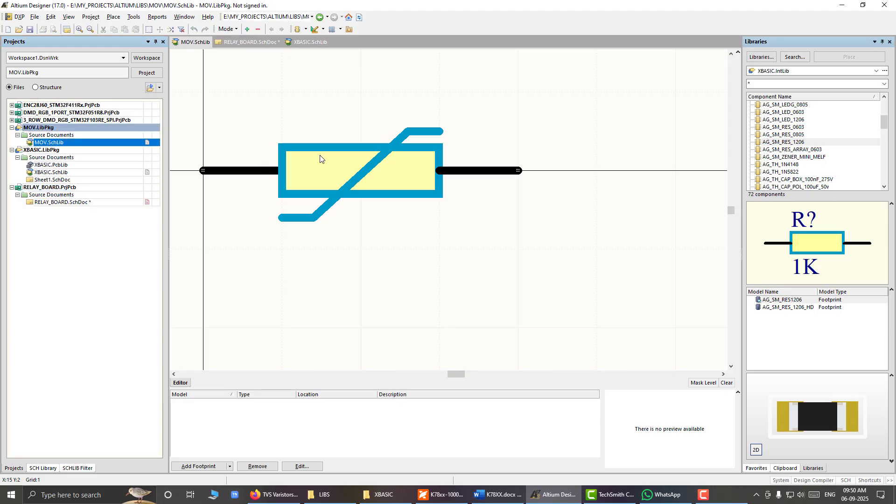
click(308, 152)
drag(359, 146, 360, 139)
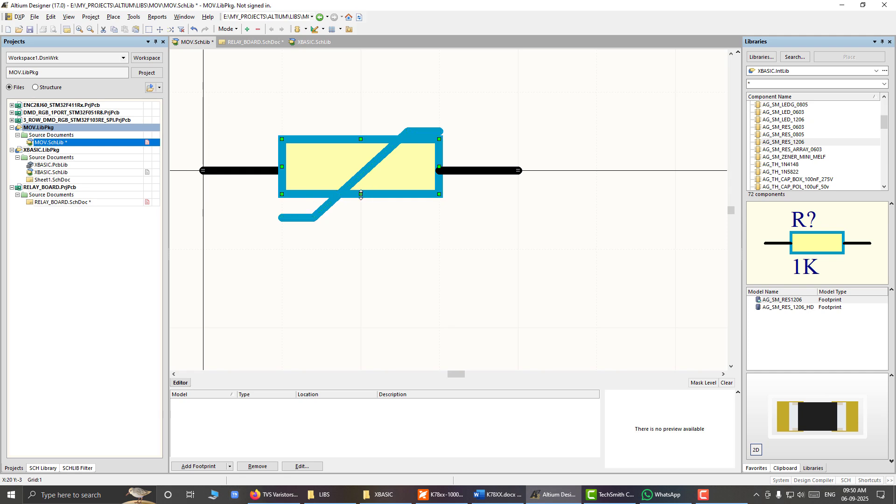
drag(361, 194, 361, 201)
click(422, 237)
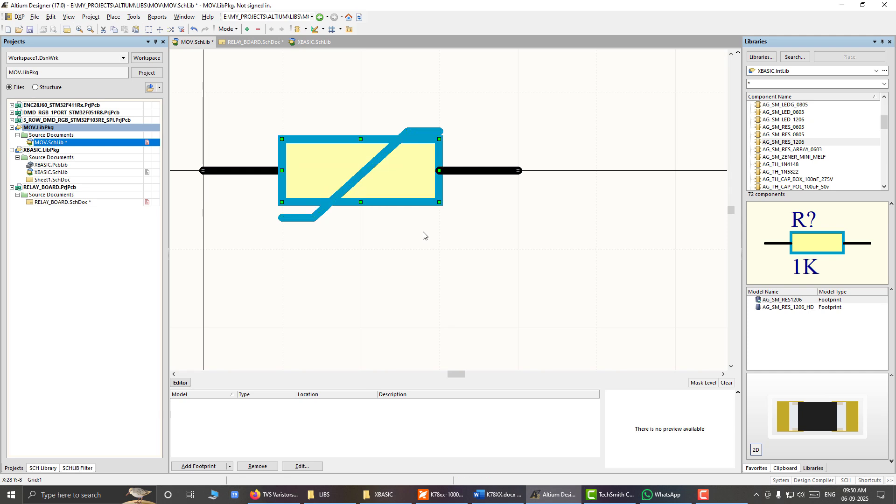
Step: Raise the upper end segment of the varistor's diagonal line by one grid unit and save MOV.SchLib
click(424, 132)
drag(407, 132, 438, 123)
click(501, 119)
click(45, 18)
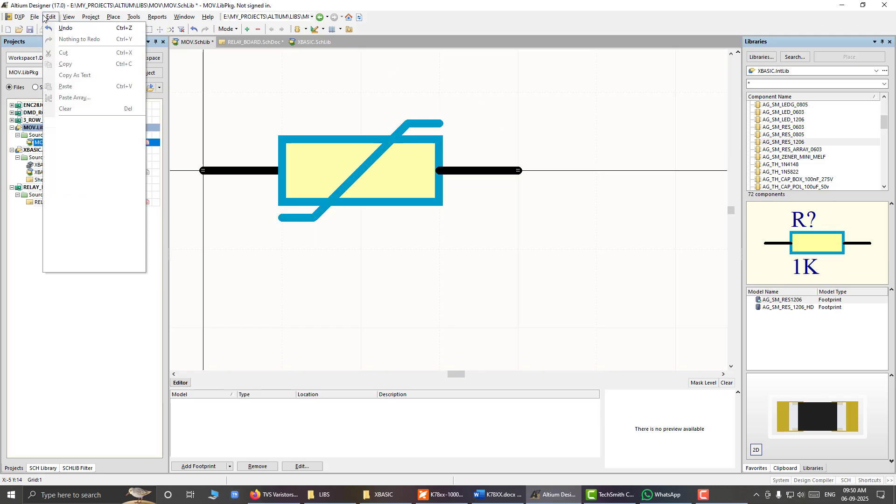
click(61, 98)
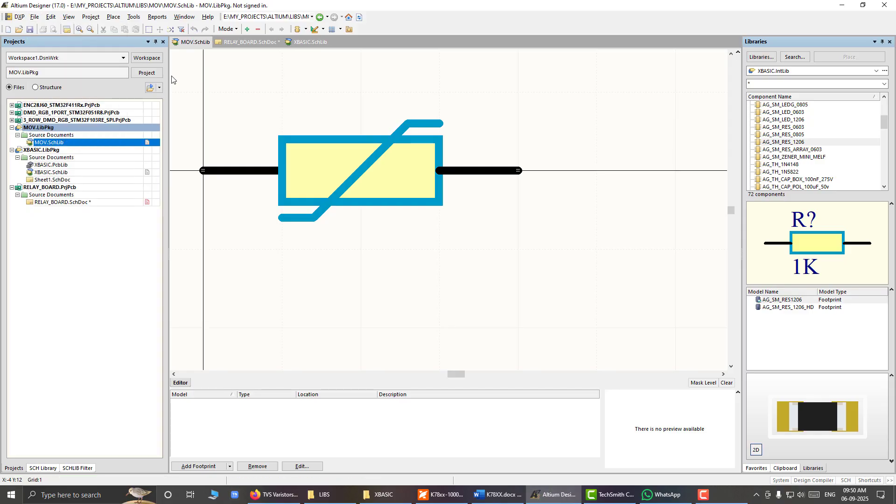
Step: Update the schematic sheets with the modified S20K30 component from the schematic library
click(42, 469)
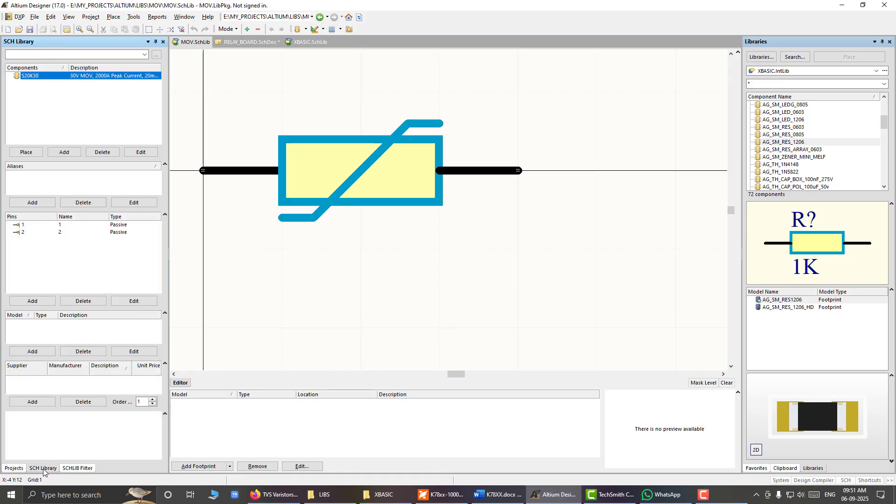
right_click(32, 80)
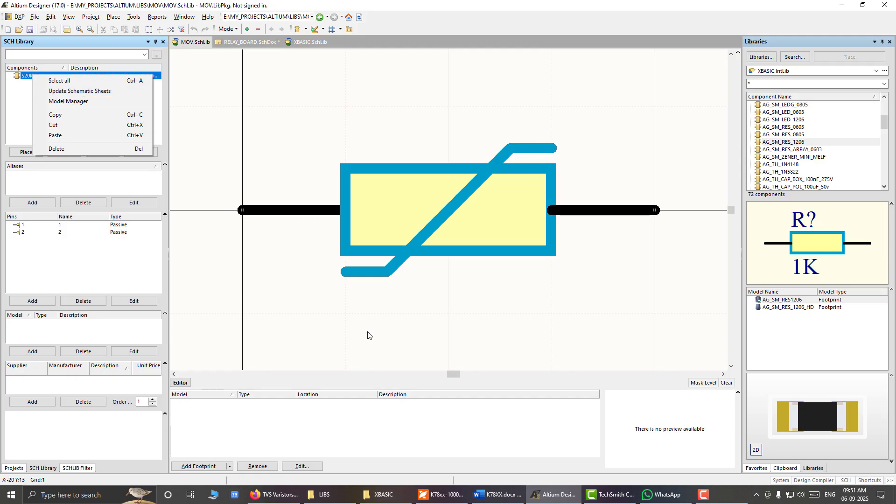
click(101, 91)
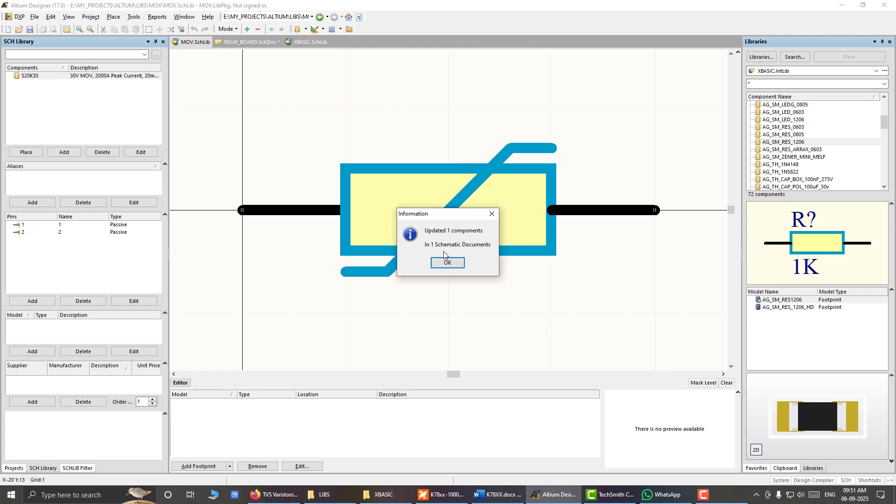
click(453, 267)
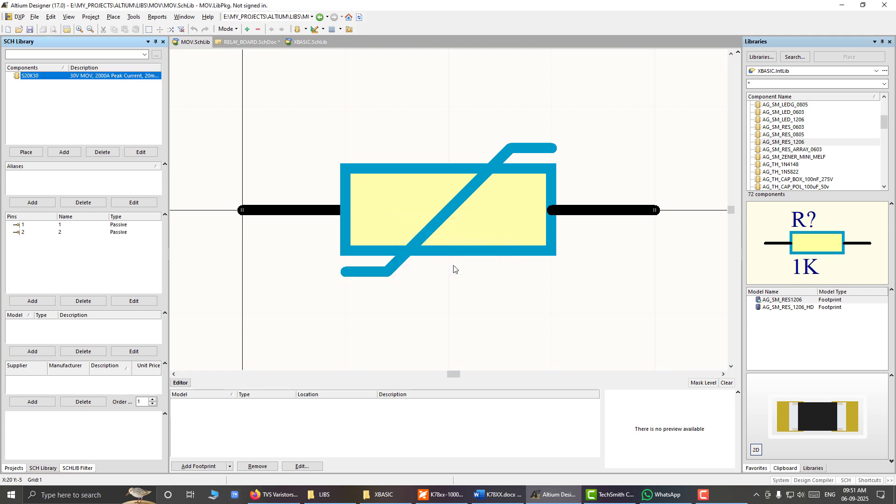
Step: Inspect the updated S20K30 varistor in RELAY_BOARD.SchDoc beside the resistor and capacitor
click(247, 42)
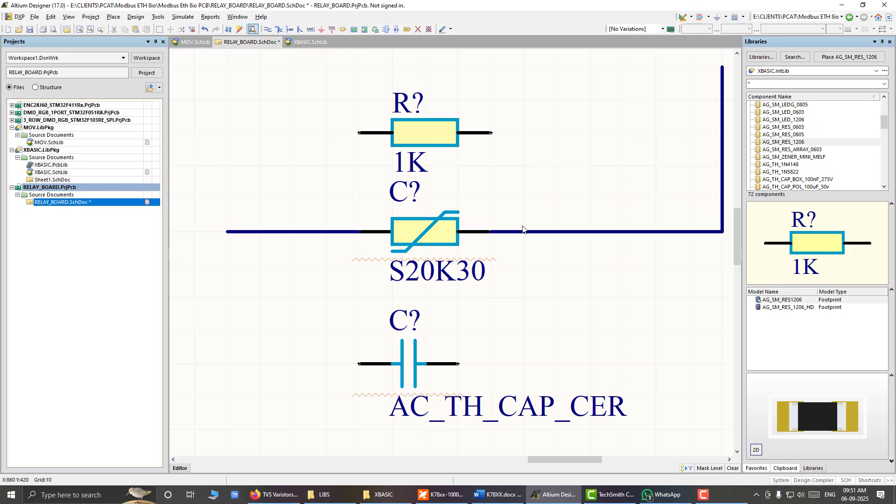
ctrl+scroll(523, 230, down, 2)
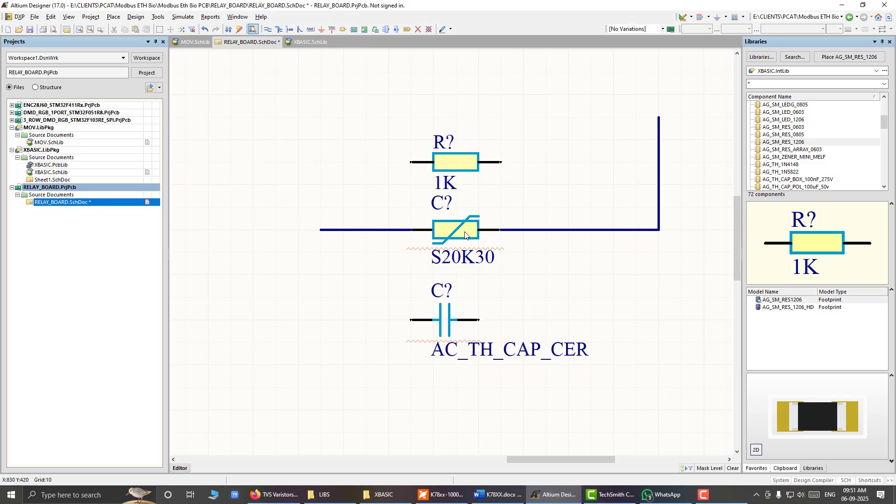
mouse_move(465, 234)
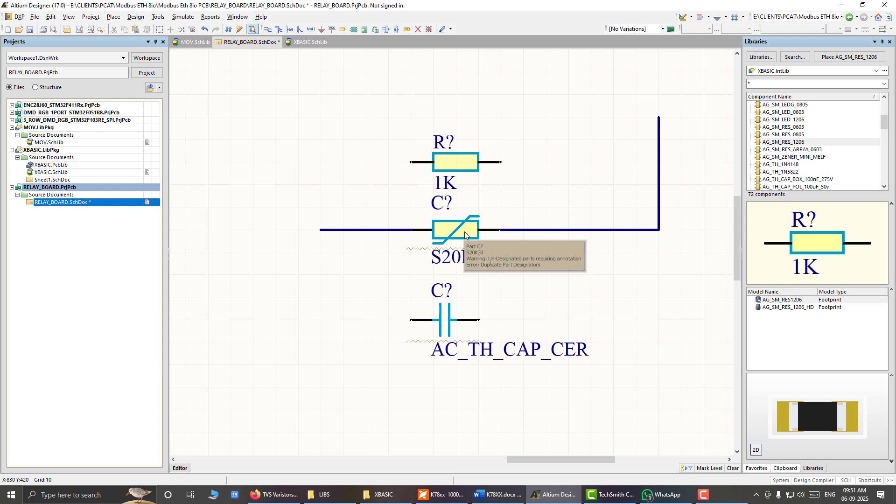